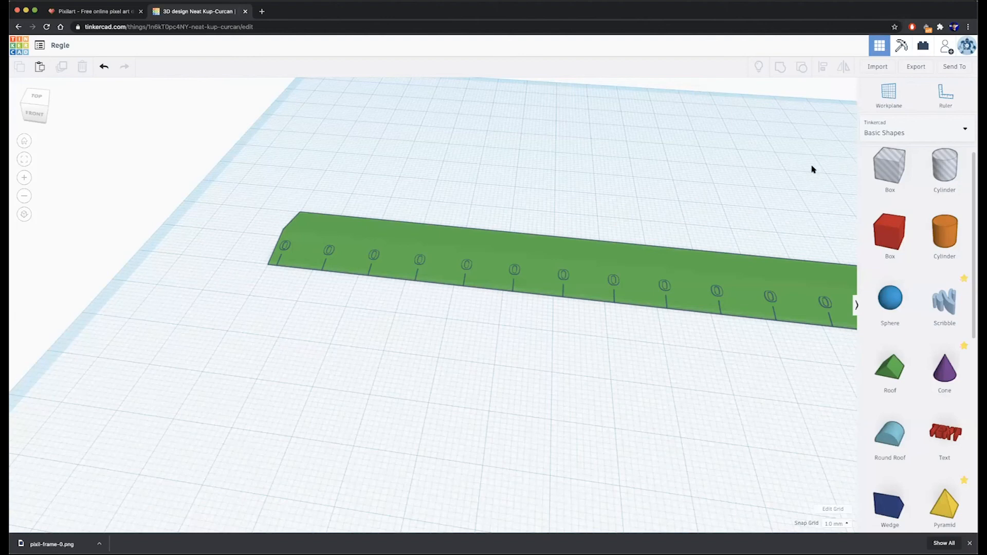
Place the Ruler at the green model's near corner, then move the model about 4 mm and 39 mm away from its origin
left_click(945, 98)
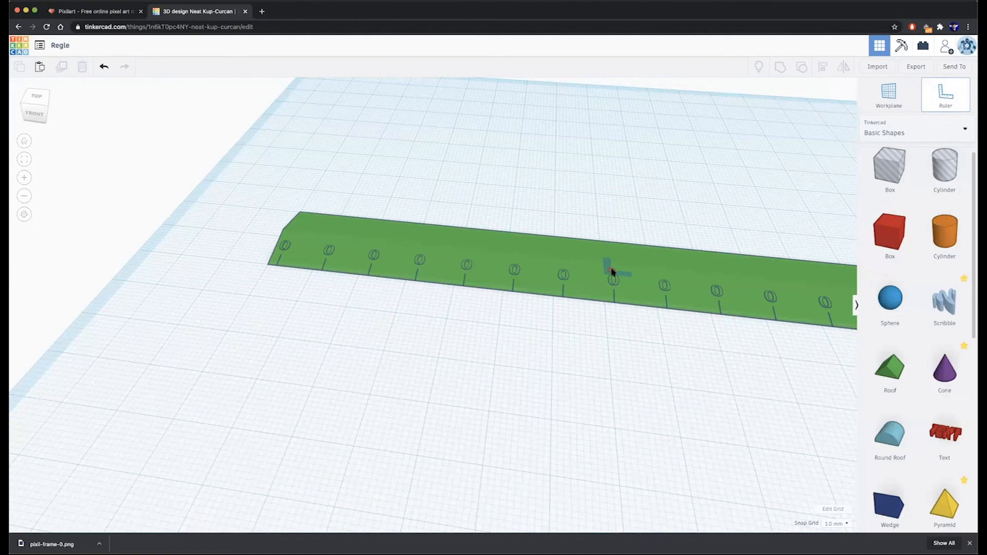
scroll(613, 272, "down", 5)
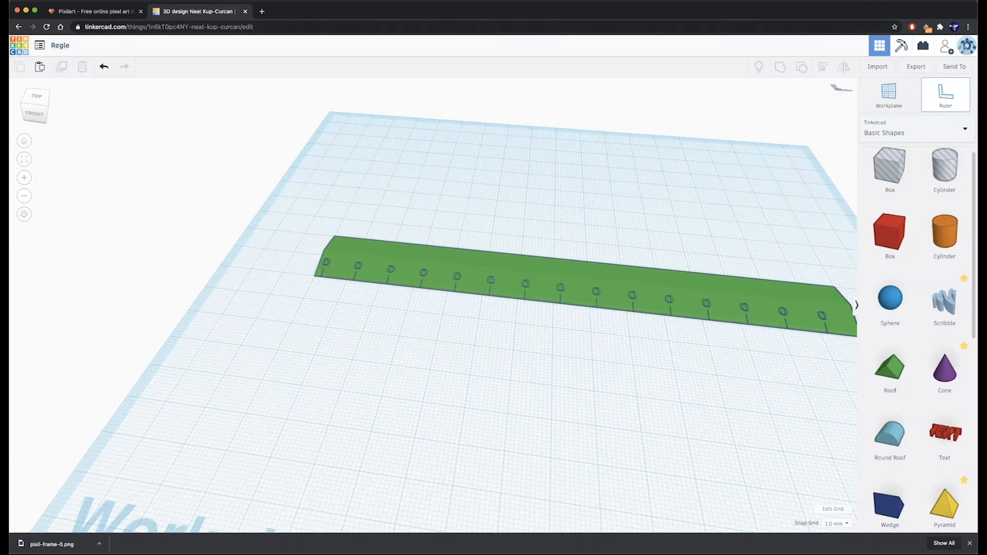
left_click(315, 276)
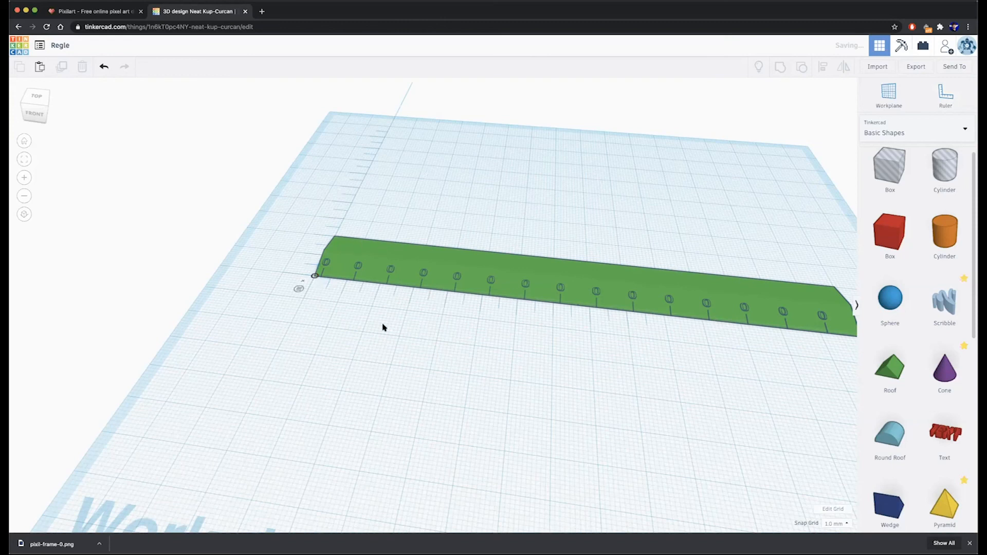
left_click(385, 268)
right_click_drag(457, 344, 525, 337)
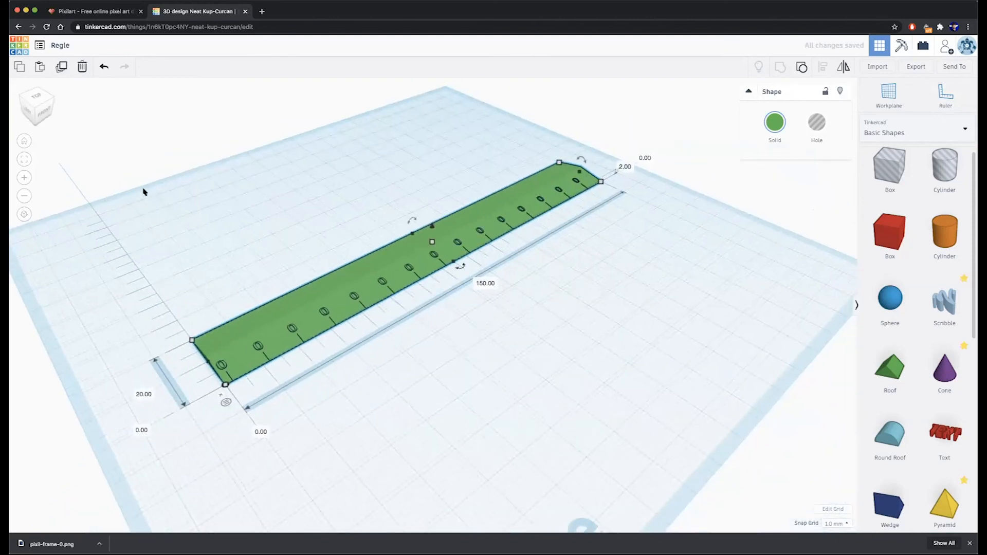
right_click_drag(269, 387, 385, 269)
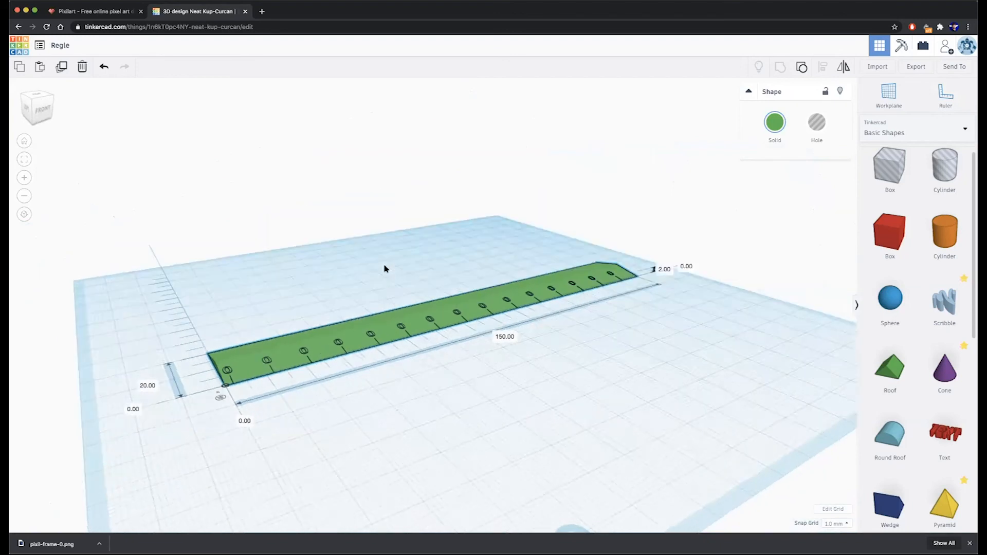
left_click_drag(284, 350, 285, 315)
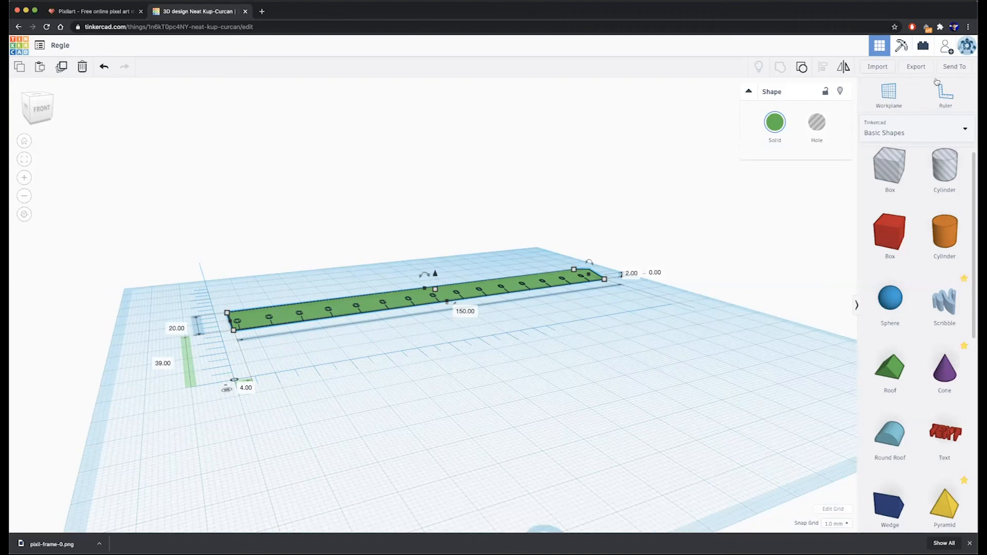
Dismiss the Ruler and delete the green ruler model from the workplane
right_click_drag(239, 398, 237, 347)
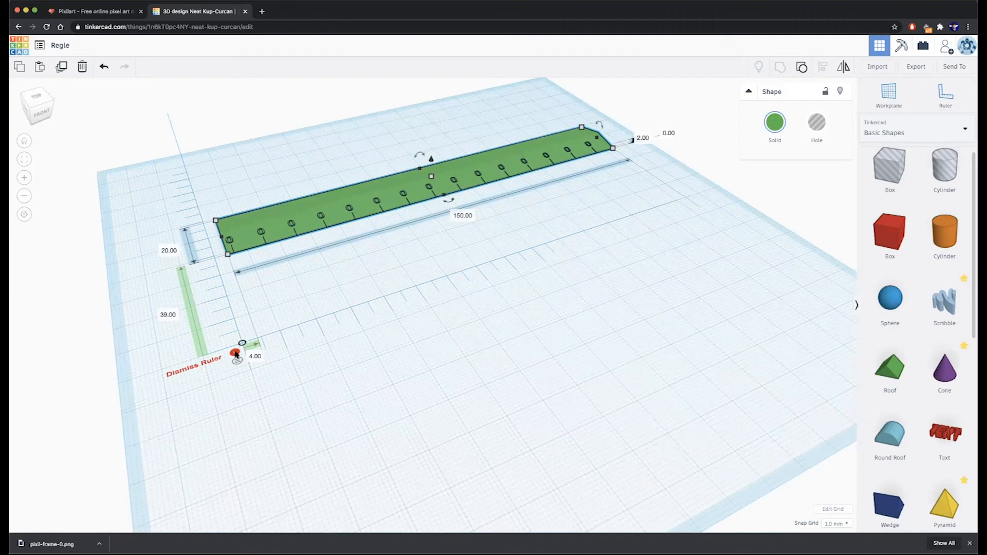
left_click(235, 353)
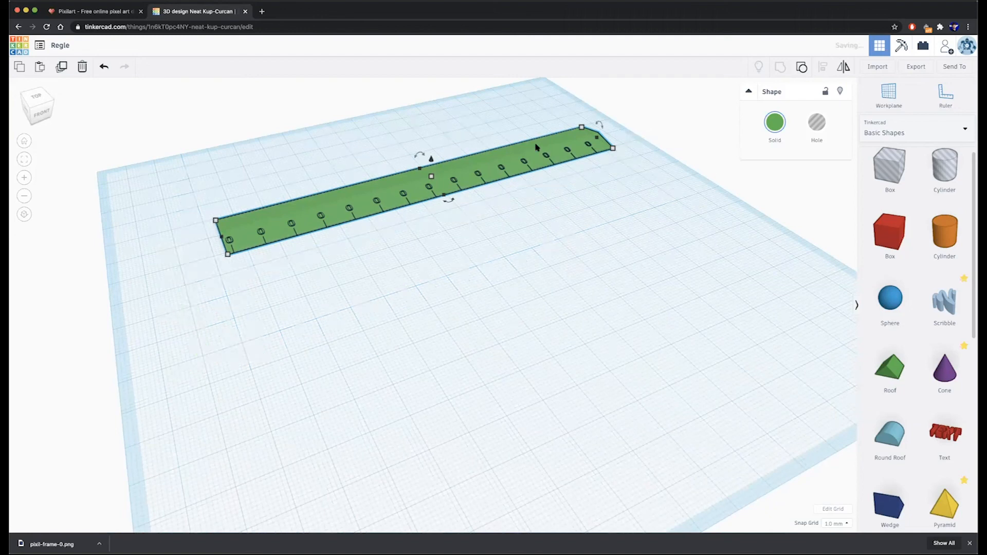
key("Delete")
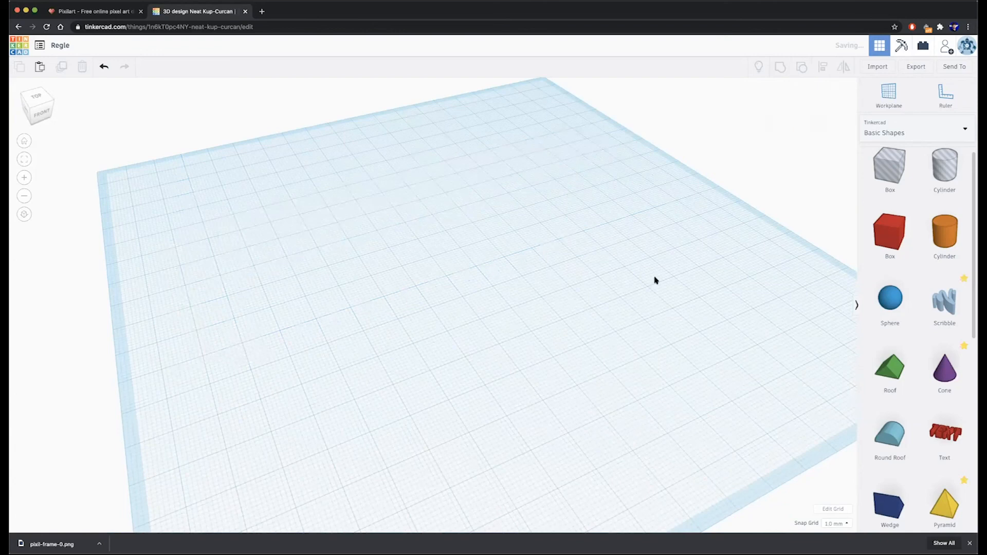
right_click_drag(615, 314, 579, 328)
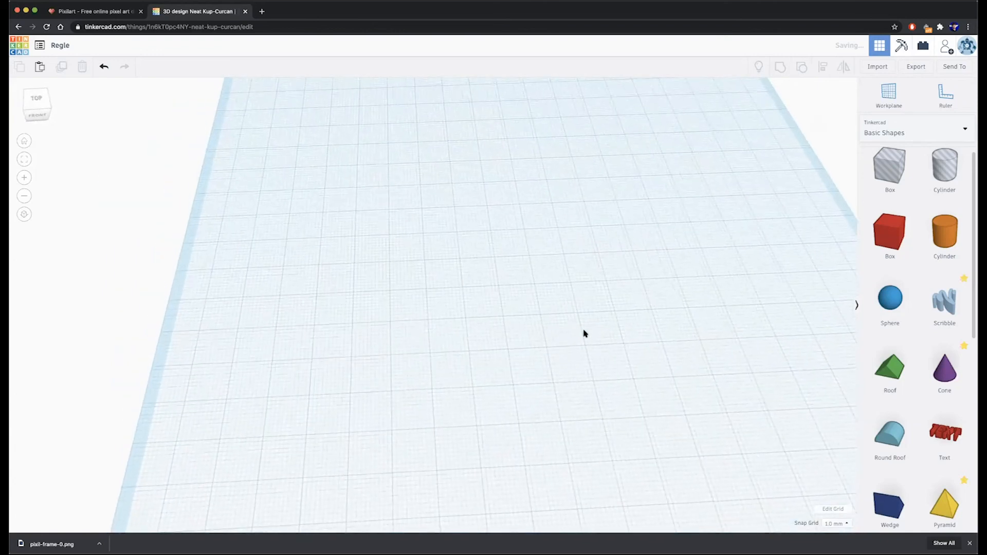
left_click(924, 102)
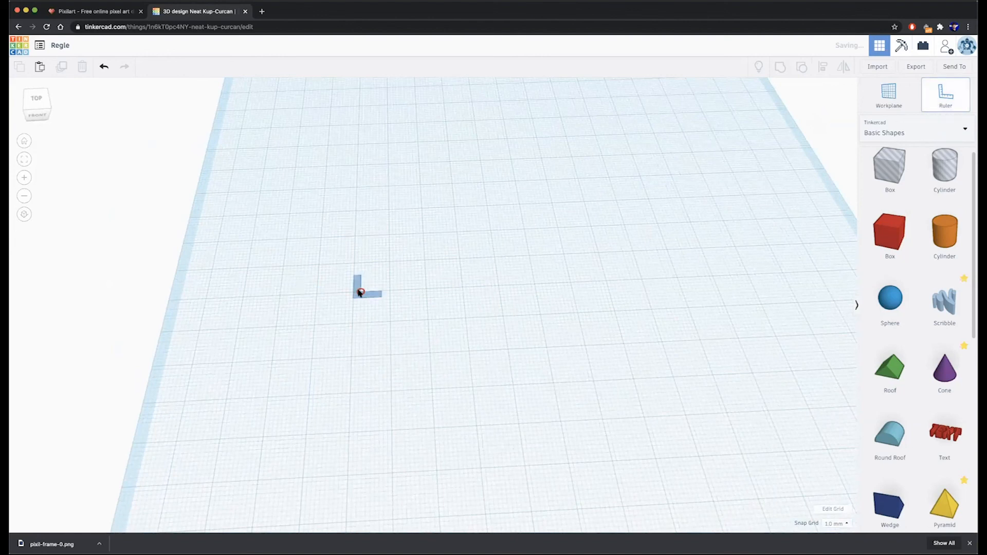
scroll(354, 288, "up", 2)
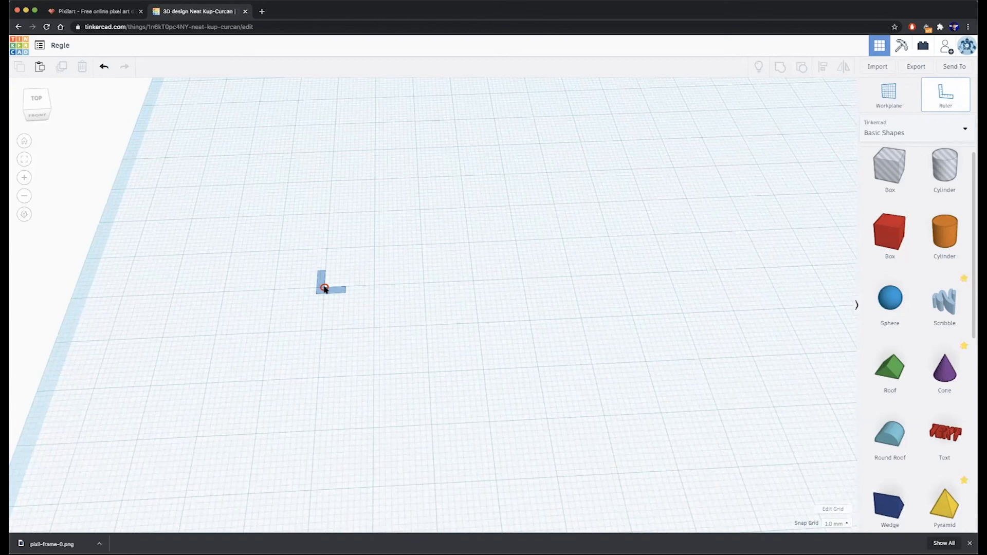
left_click(325, 288)
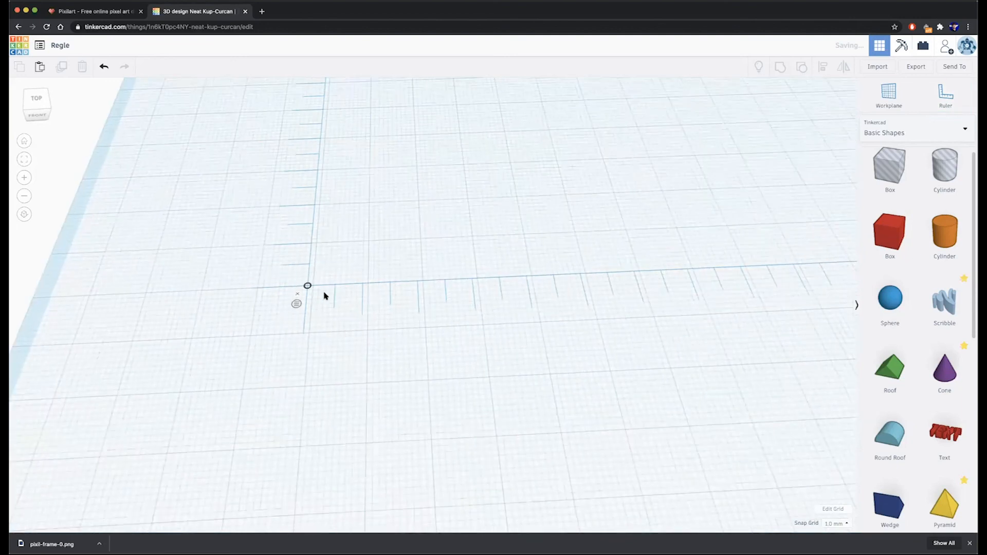
left_click(297, 294)
Place the Ruler's origin on a main grid intersection in the left part of the empty workplane
left_click(937, 107)
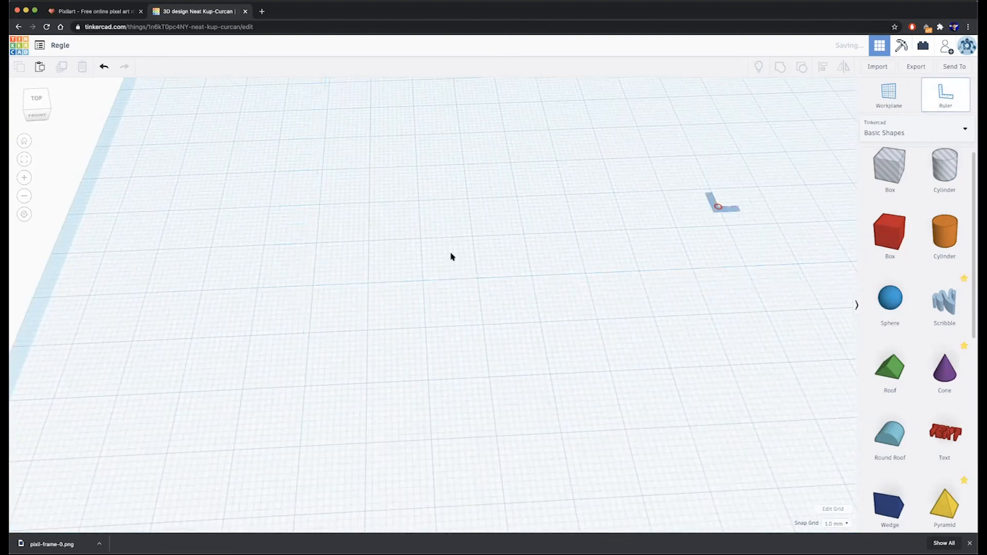
left_click(314, 286)
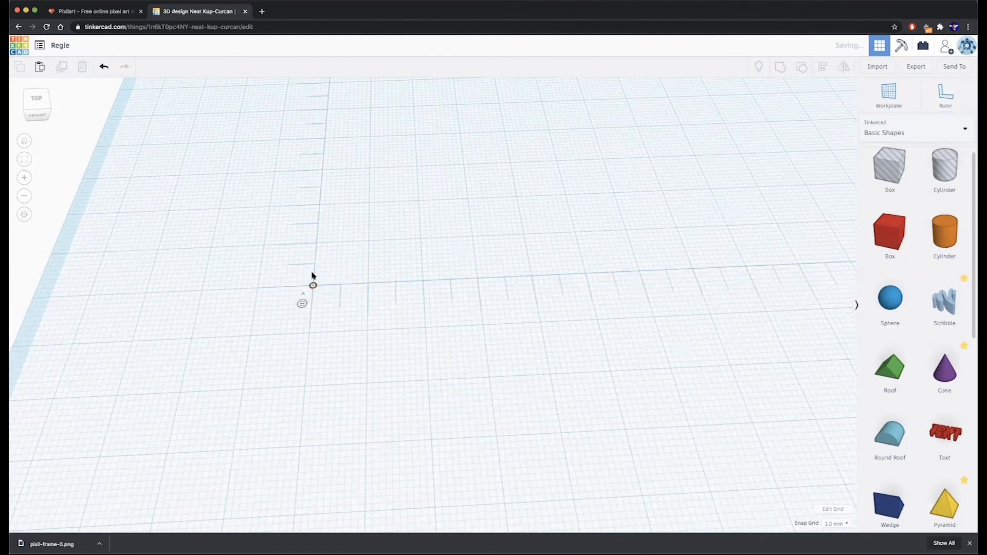
scroll(405, 332, "up", 3)
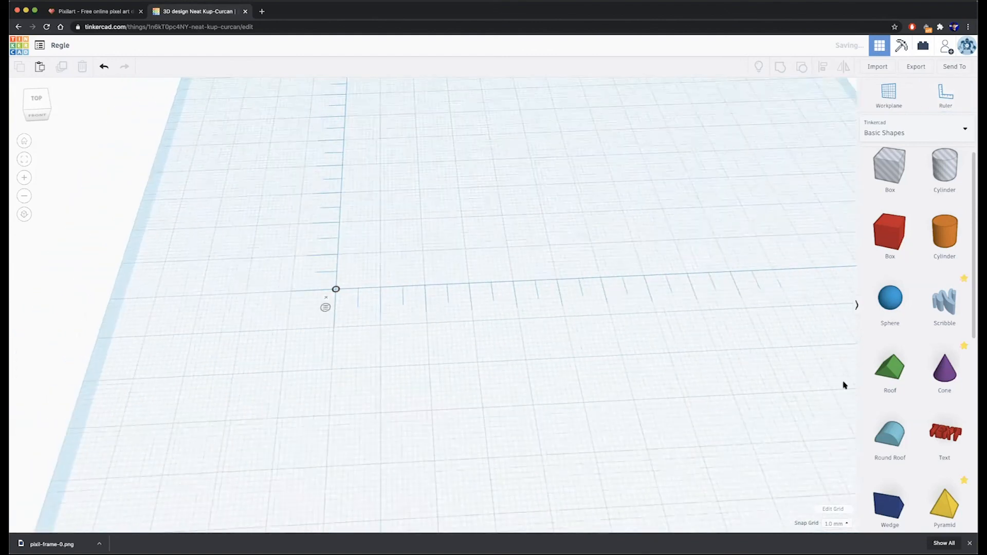
Add a Roof shape with its corner on the Ruler's origin and rotate it a quarter turn in the workplane
left_click_drag(890, 368, 389, 229)
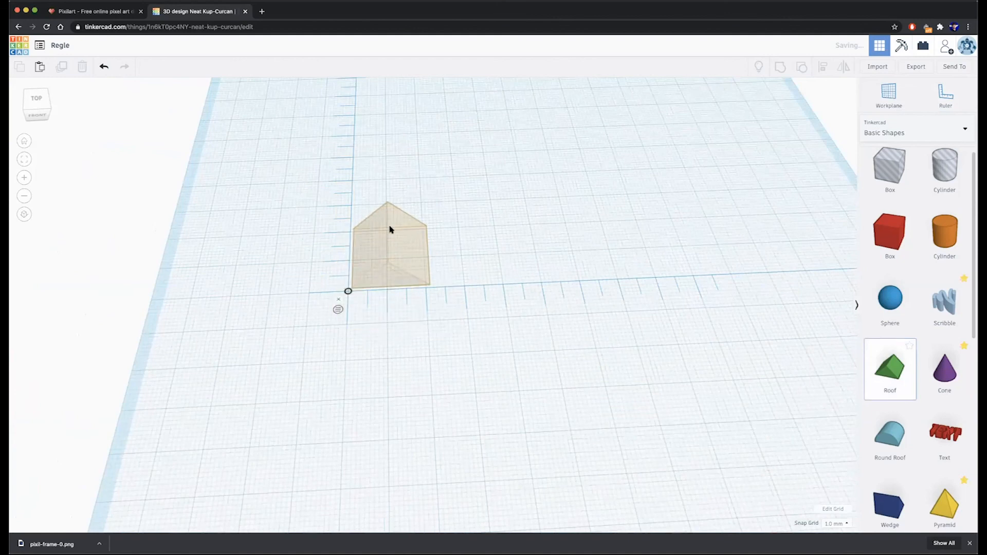
left_click_drag(390, 230, 386, 230)
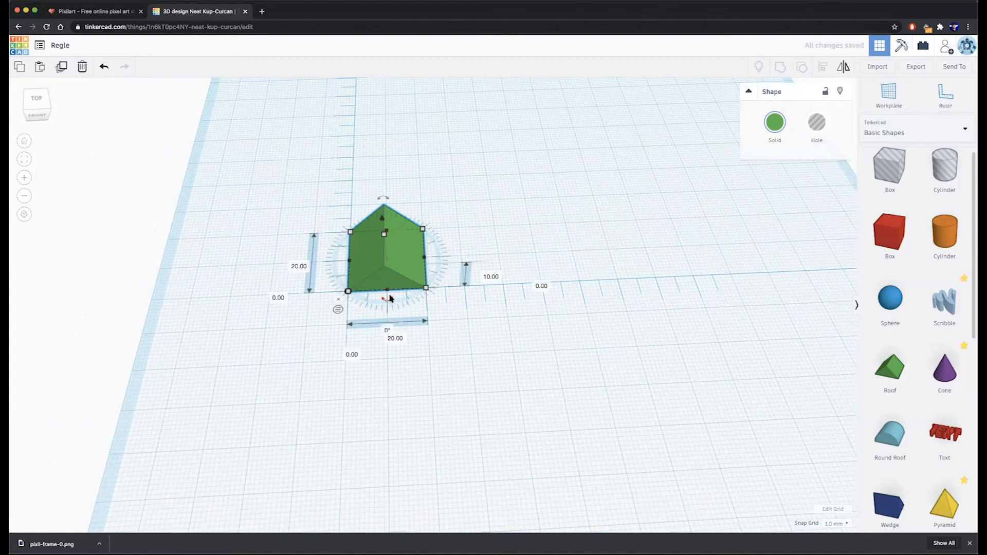
left_click_drag(387, 303, 369, 296)
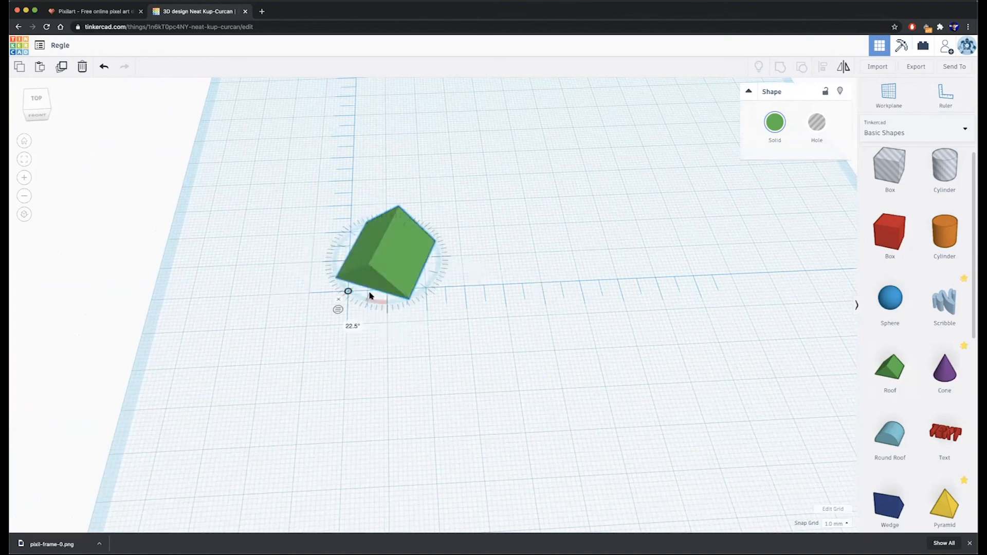
left_click_drag(370, 296, 351, 265)
Set the roof shape's height to 2 mm
right_click_drag(353, 270, 401, 360)
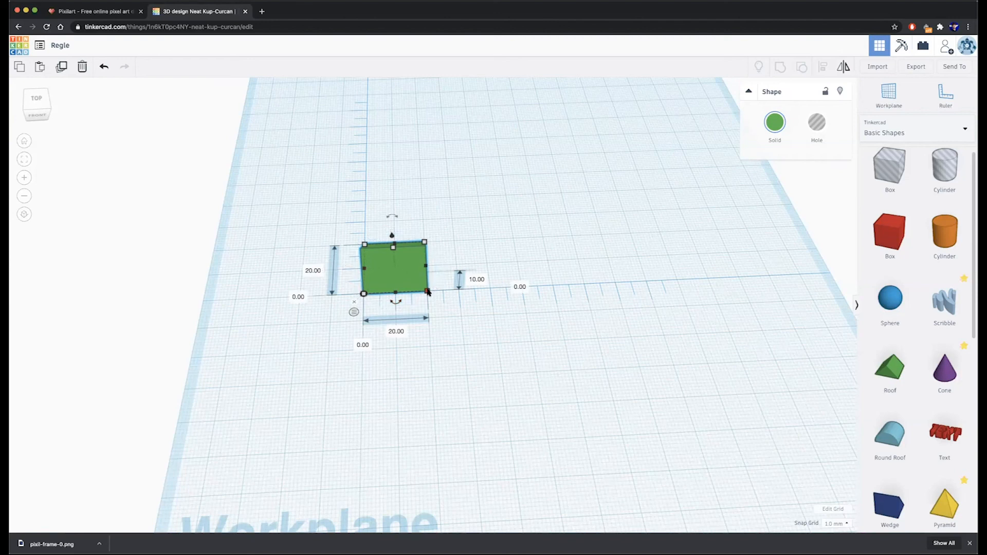
scroll(428, 292, "down", 5)
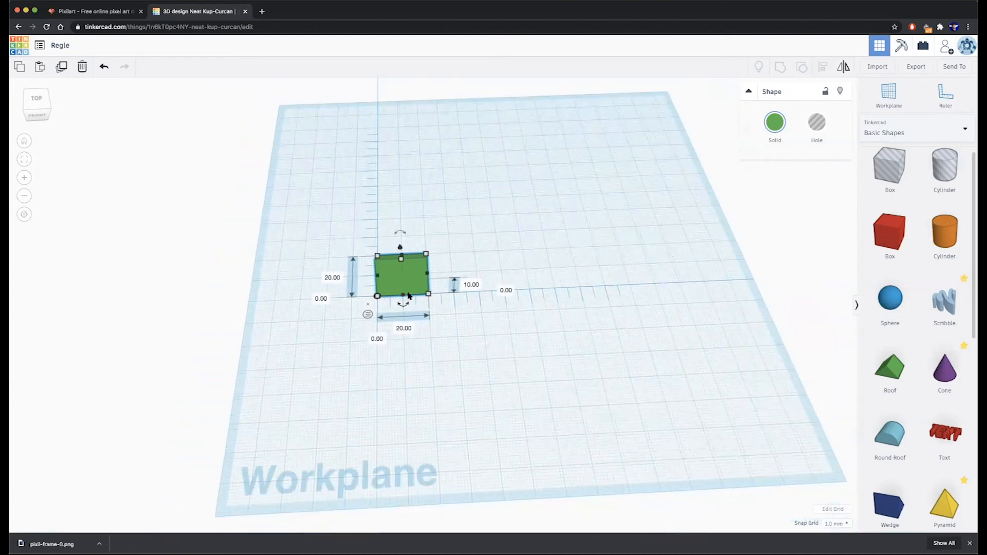
right_click_drag(439, 279, 455, 226)
mouse_move(365, 328)
right_mouse_down()
mouse_move(488, 319)
mouse_move(363, 324)
right_mouse_up()
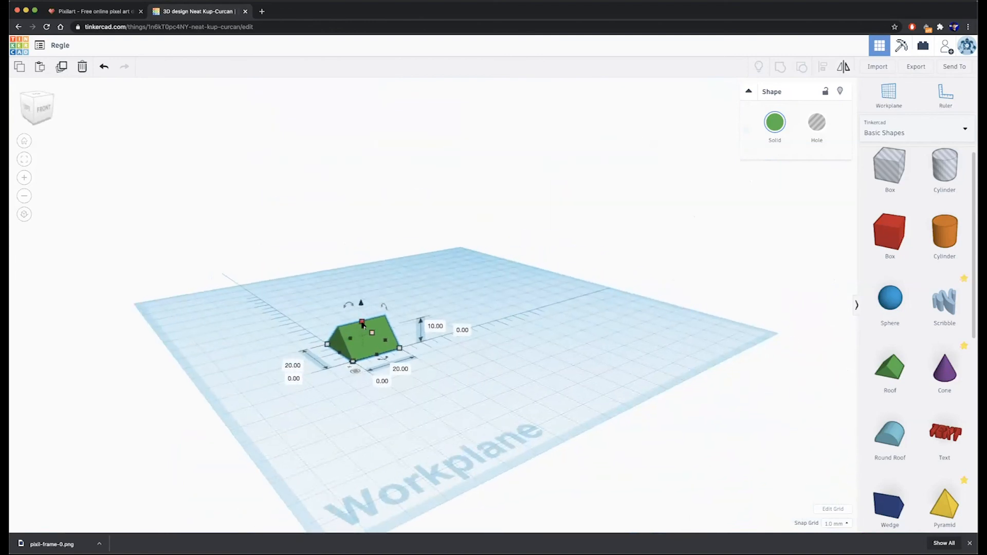
scroll(362, 325, "up", 3)
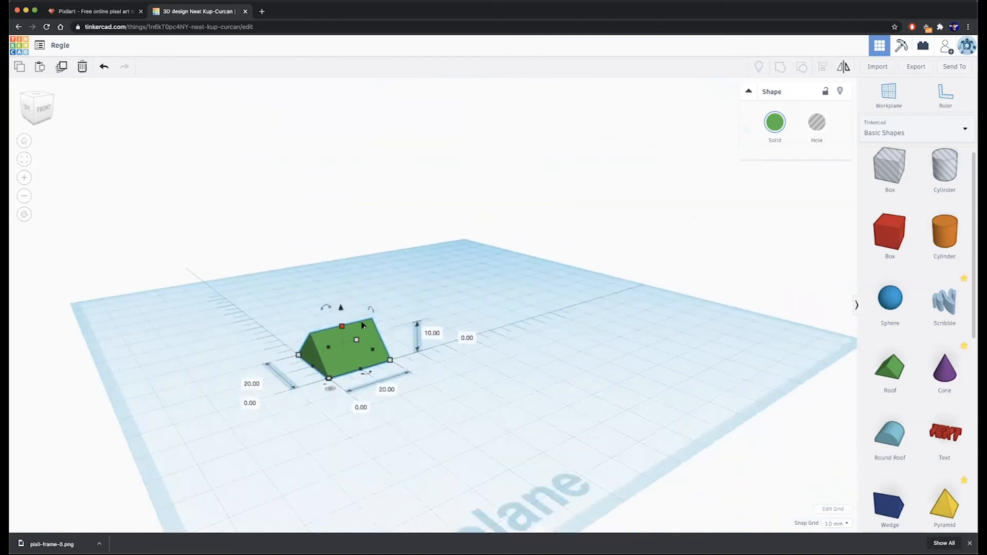
left_click(431, 337)
type("2")
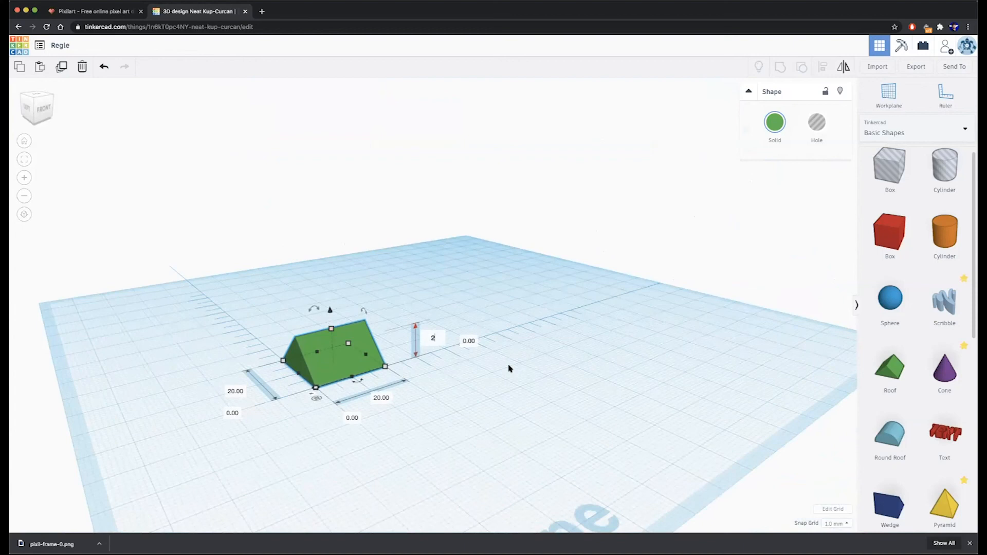
key("Return")
Set the roof shape's length along its ridge to 200 mm
right_click_drag(452, 376, 387, 377)
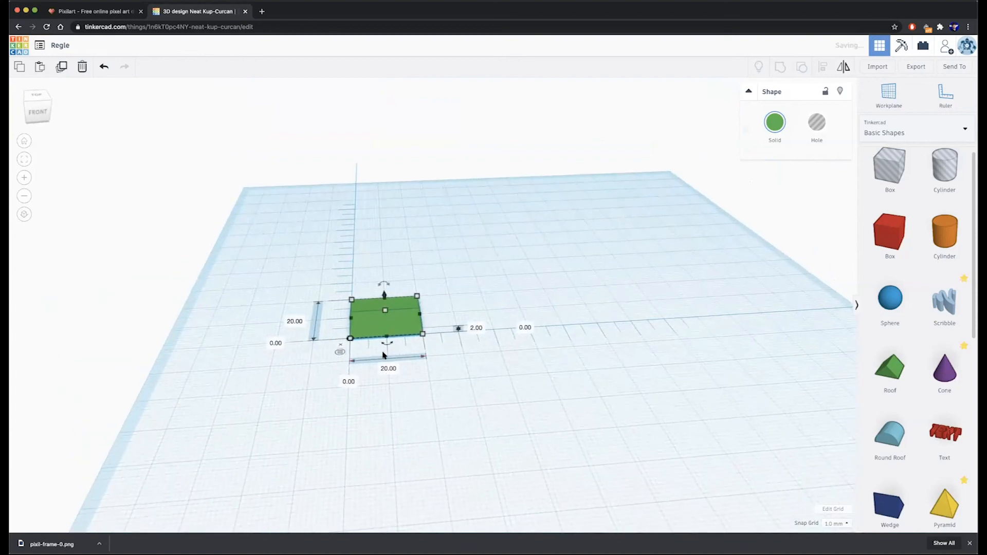
right_click_drag(626, 337, 552, 357)
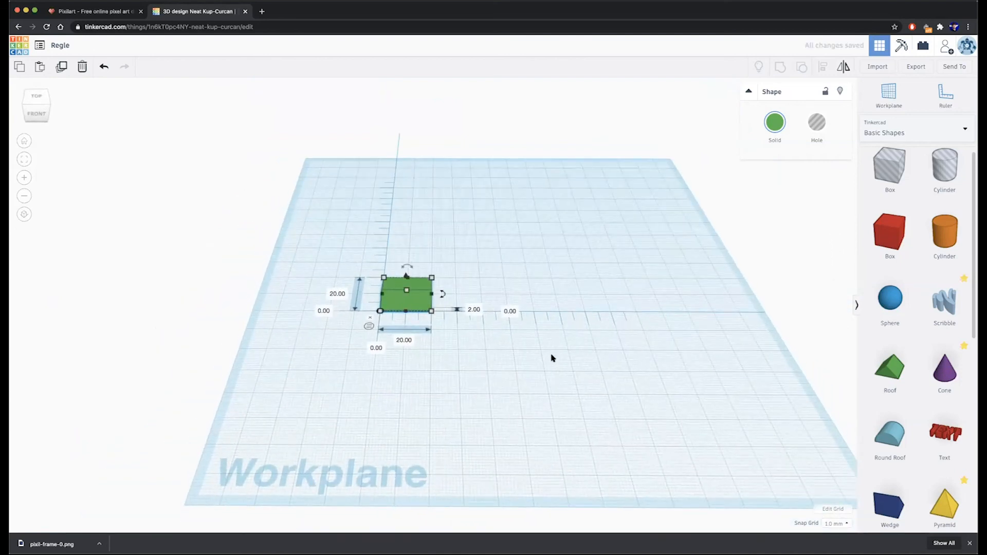
scroll(397, 343, "up", 3)
left_click(397, 345)
type("2000")
key("BackSpace")
key("Return")
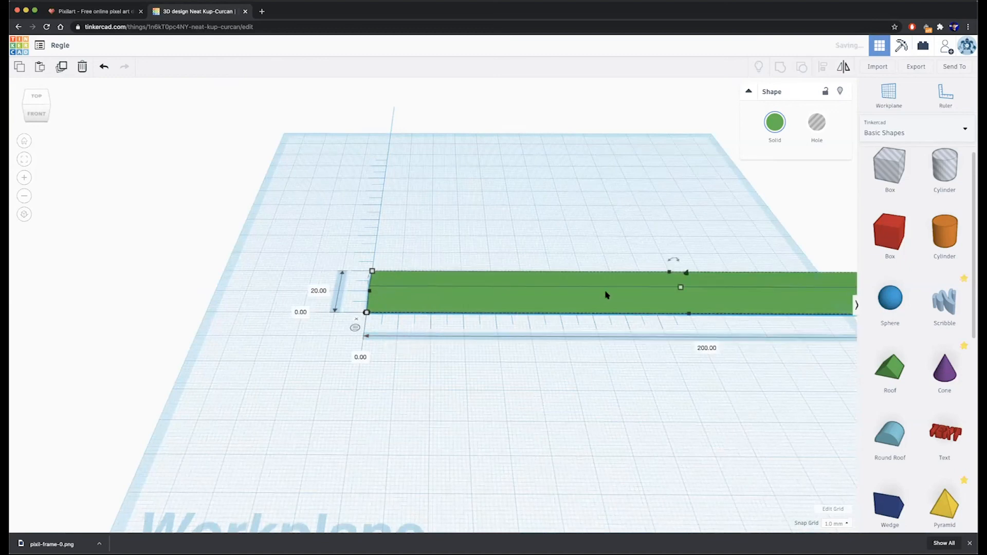
Set the roof bar's length to 202 mm
scroll(607, 296, "down", 2)
scroll(607, 296, "up", 2)
scroll(607, 296, "down", 3)
scroll(607, 296, "up", 2)
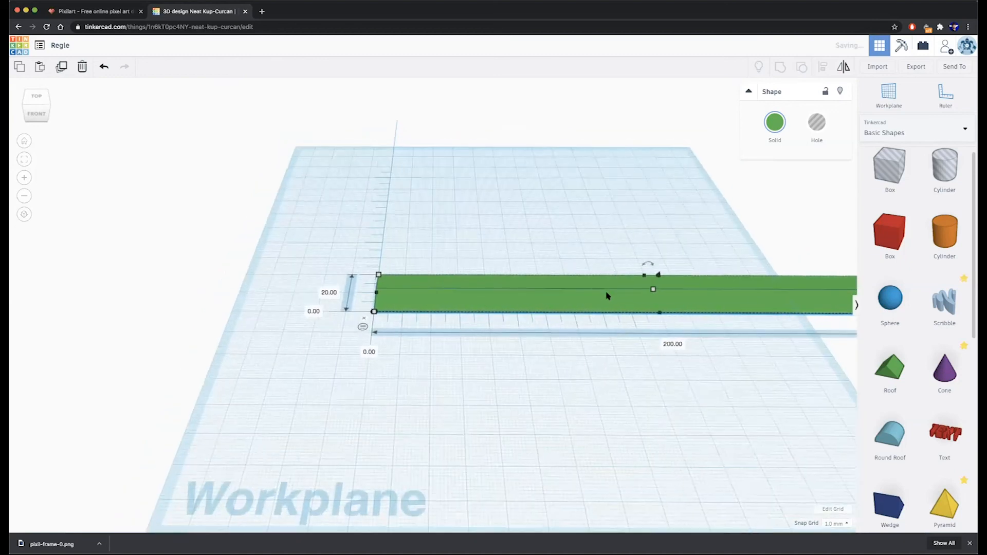
scroll(607, 296, "down", 3)
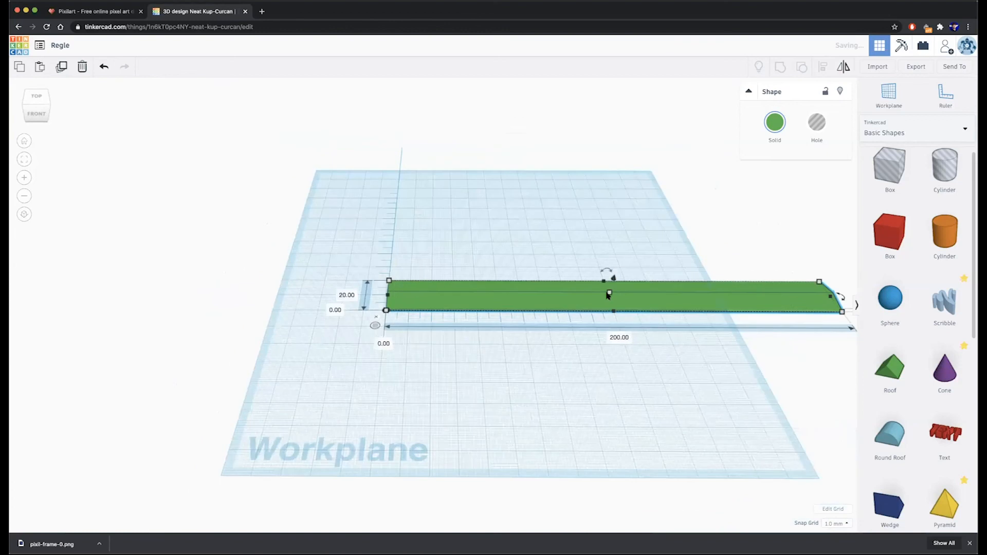
left_click(611, 336)
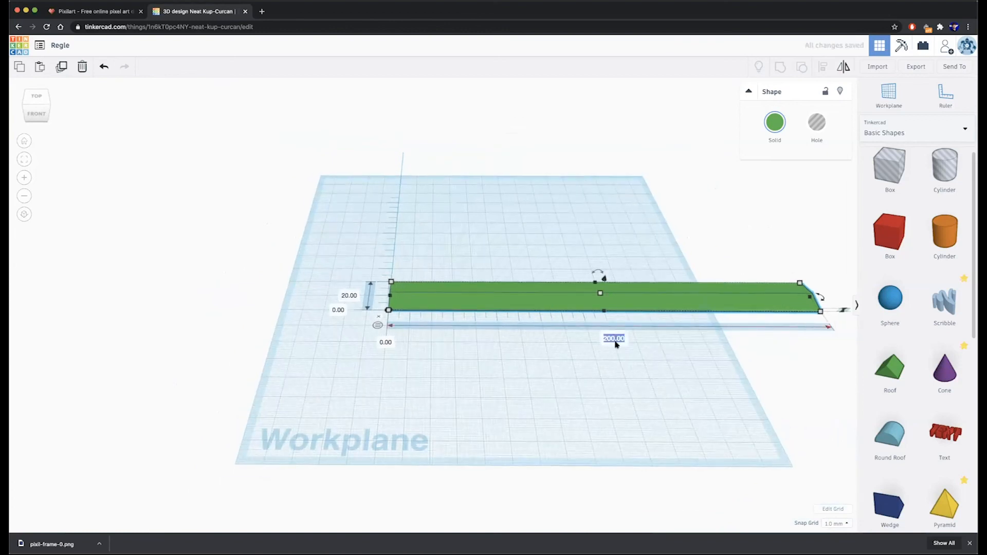
type("202")
key("Return")
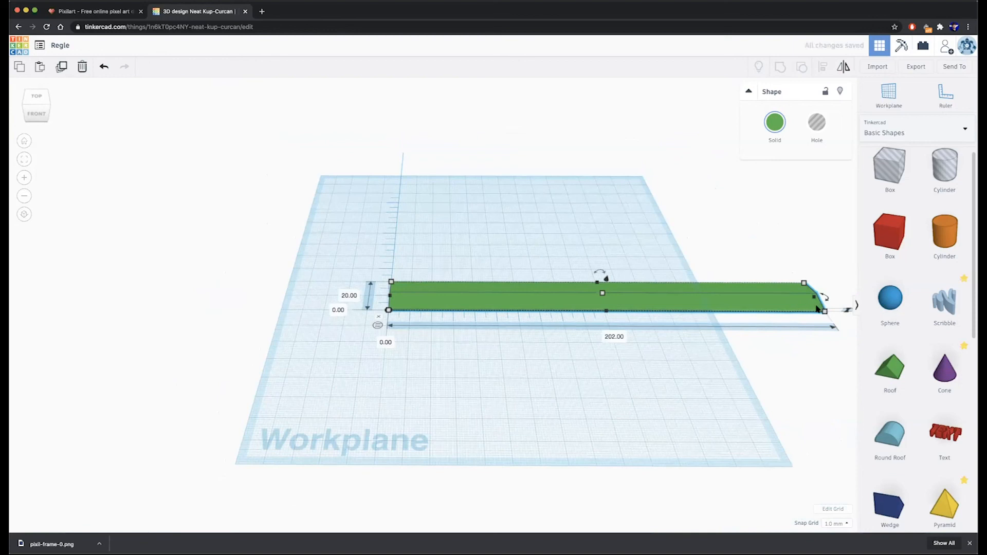
Examine the roof bar's starting end and its low triangular profile from the side
scroll(362, 354, "up", 5)
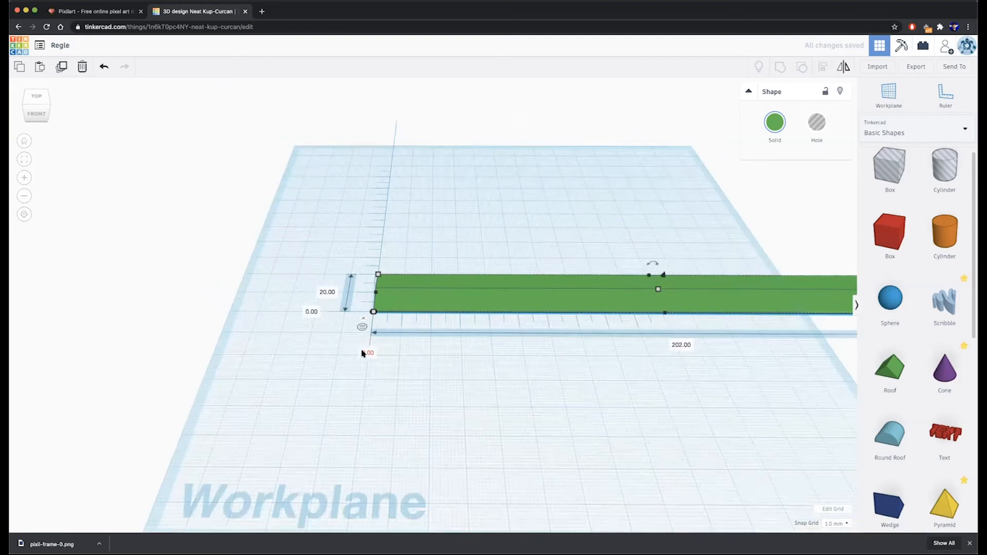
scroll(362, 353, "up", 3)
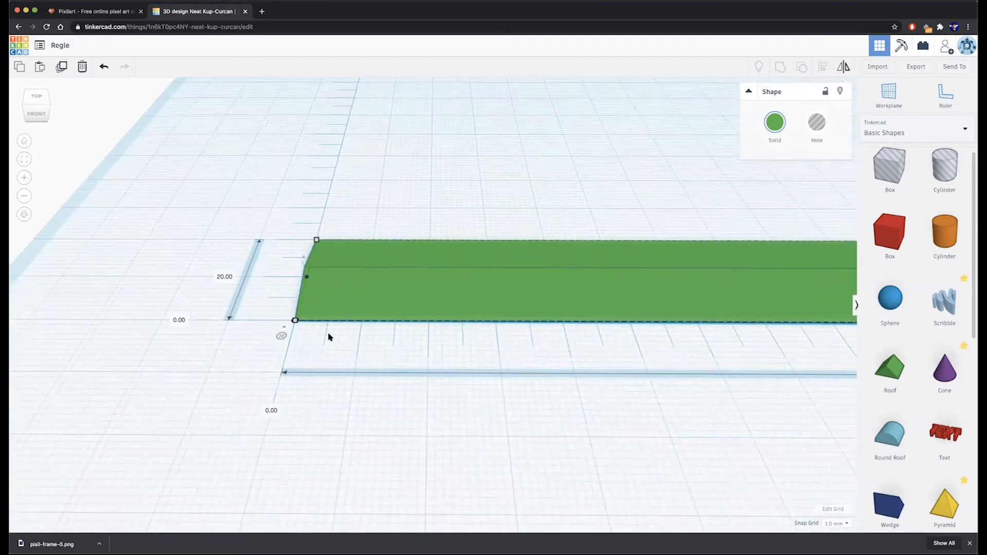
right_click_drag(333, 337, 531, 350)
scroll(531, 350, "down", 4)
right_click_drag(513, 313, 515, 321)
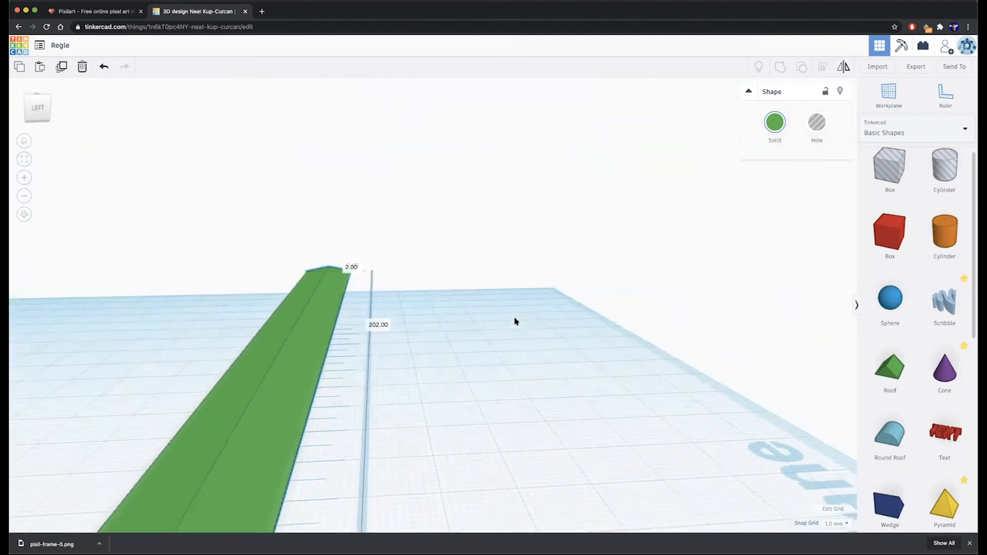
scroll(515, 322, "down", 3)
scroll(515, 323, "down", 3)
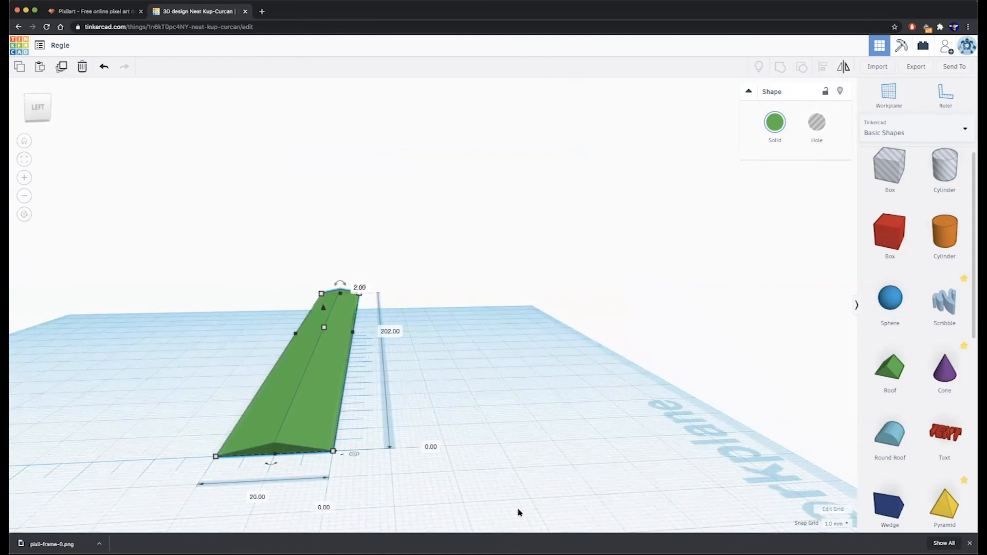
Add a solid box beside the roof bar's starting end, with one face flush against the bar's long edge
left_click_drag(907, 230, 386, 430)
scroll(388, 431, "up", 4)
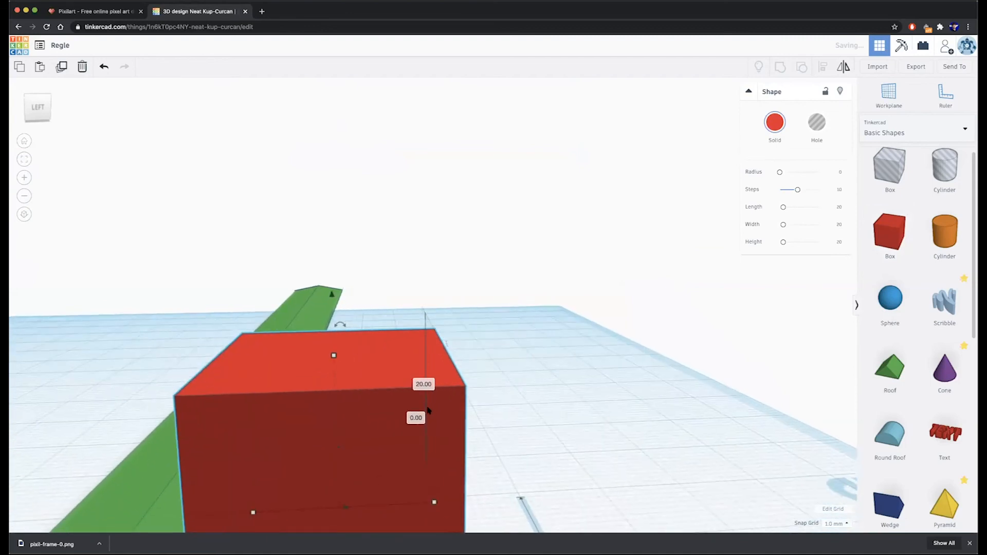
scroll(586, 238, "up", 5)
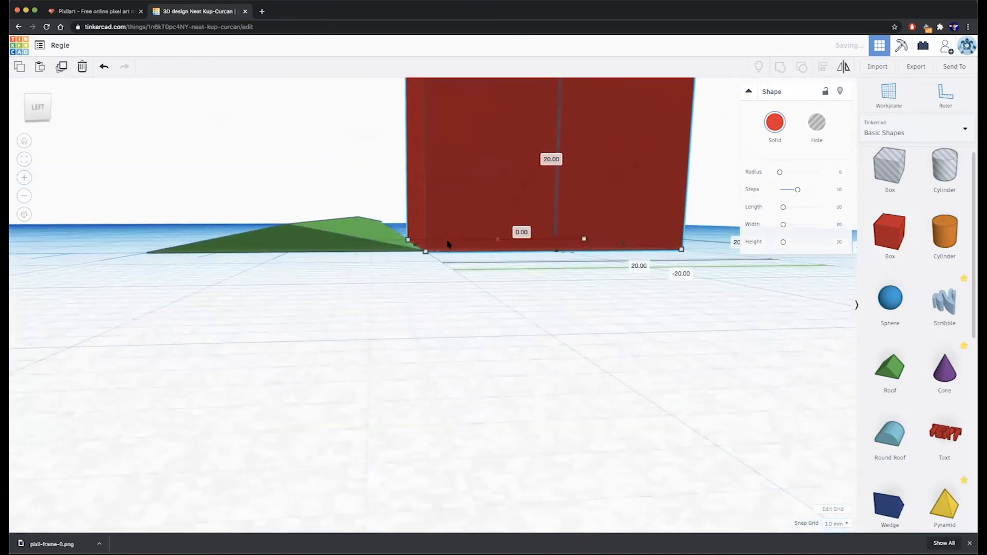
right_click_drag(413, 267, 415, 280)
right_click_drag(550, 290, 546, 313)
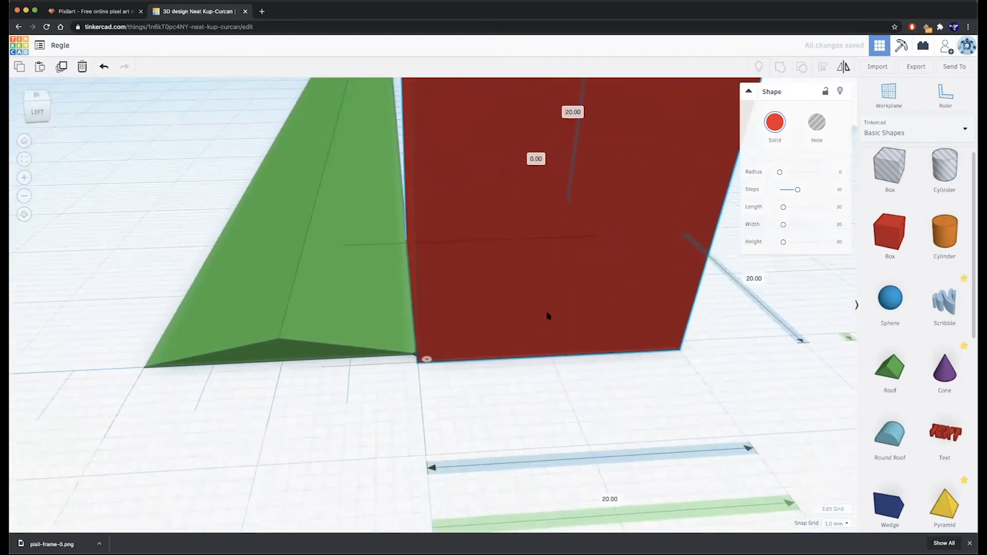
scroll(548, 313, "down", 3)
left_click_drag(903, 186, 598, 266)
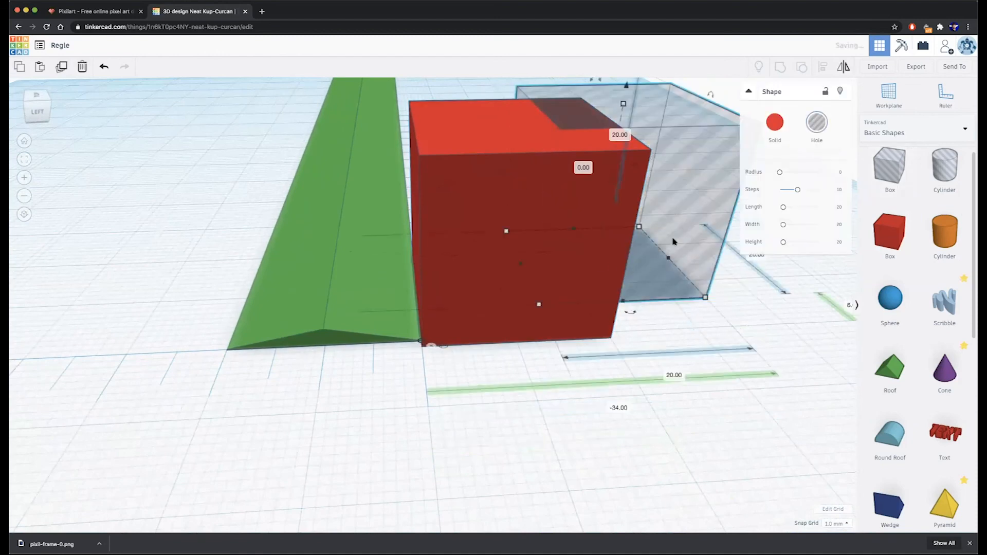
key("Delete")
Turn the red box into a hole and move it 1 mm into the bar's long edge
left_click(624, 242)
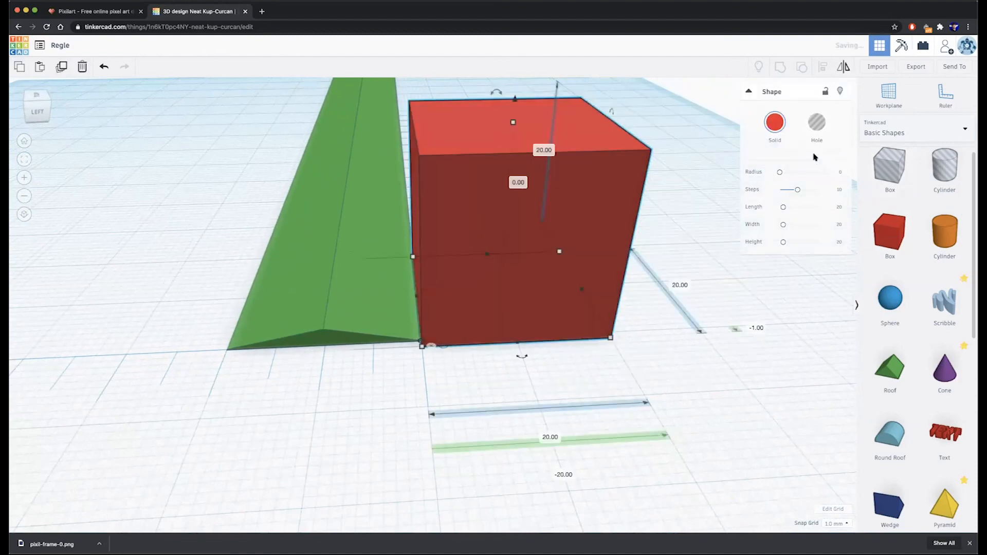
left_click(780, 127)
left_click(805, 144)
left_click_drag(509, 290, 502, 288)
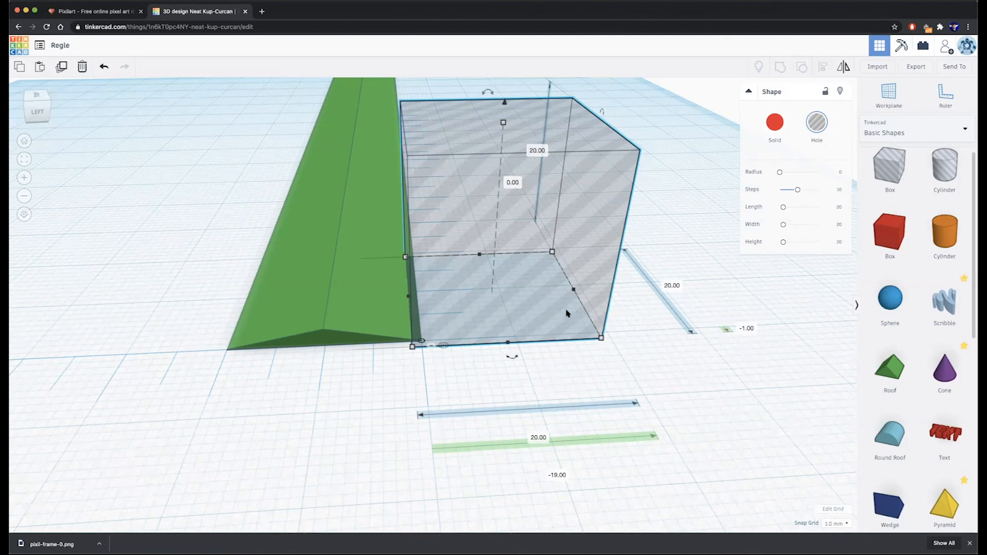
Duplicate the hole box across the bar so the copy overlaps the opposite long edge by 1 mm
left_click_drag(449, 319, 190, 306, "alt")
right_click_drag(682, 329, 624, 375)
scroll(624, 375, "down", 5)
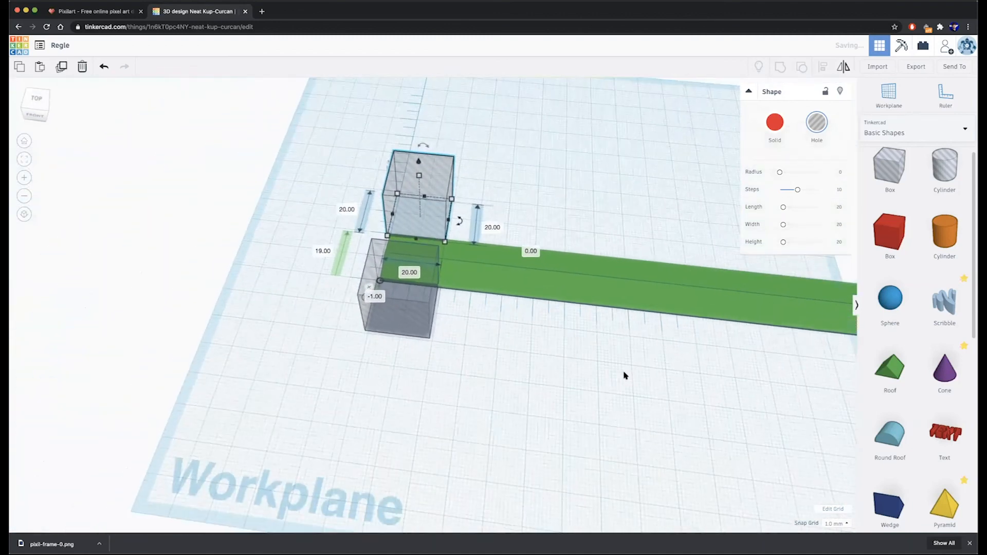
scroll(625, 375, "up", 6)
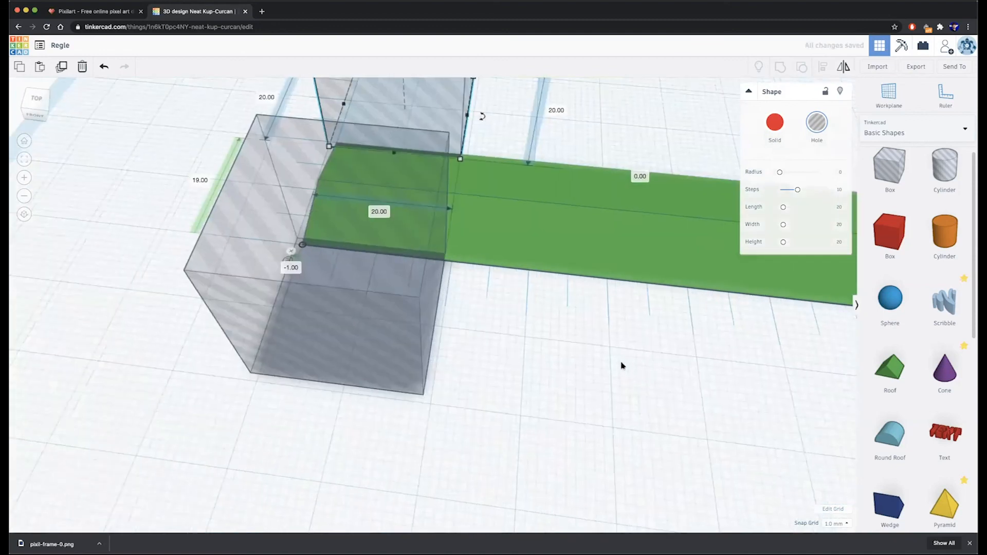
Stretch both hole boxes together along the bar to a length of 209 mm, past its far end
left_click(410, 316, "shift")
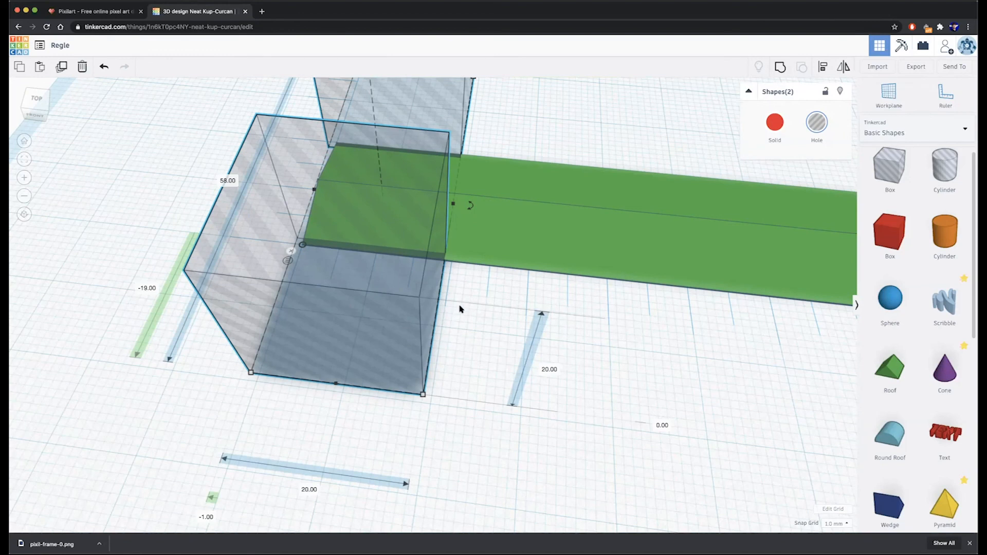
scroll(459, 308, "down", 5)
left_click_drag(443, 255, 971, 314)
scroll(663, 357, "down", 5)
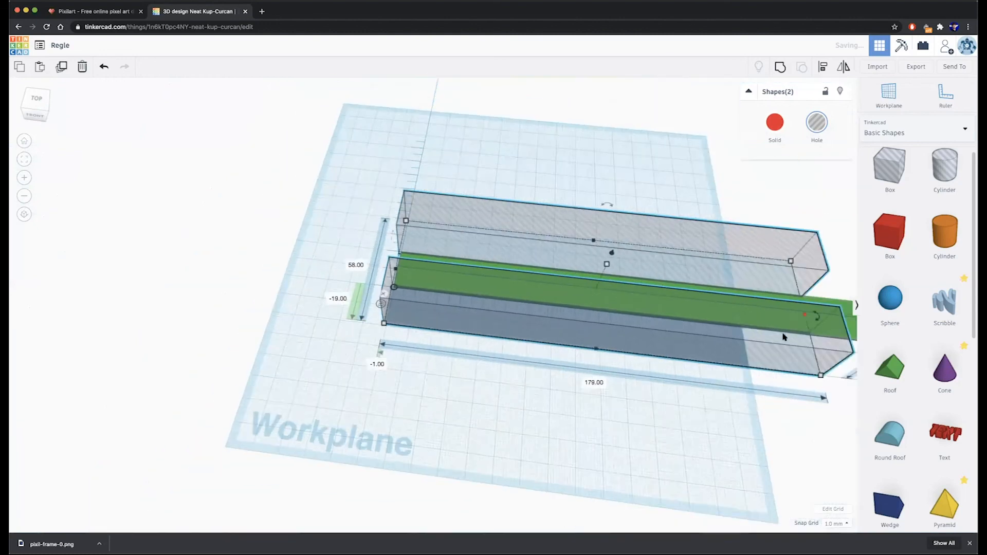
left_click_drag(792, 315, 857, 317)
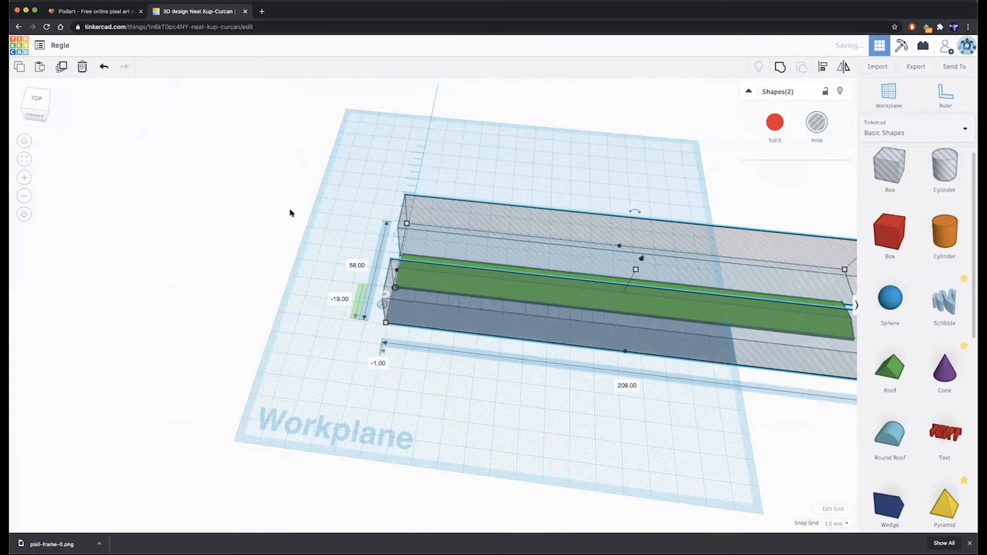
scroll(290, 226, "down", 5)
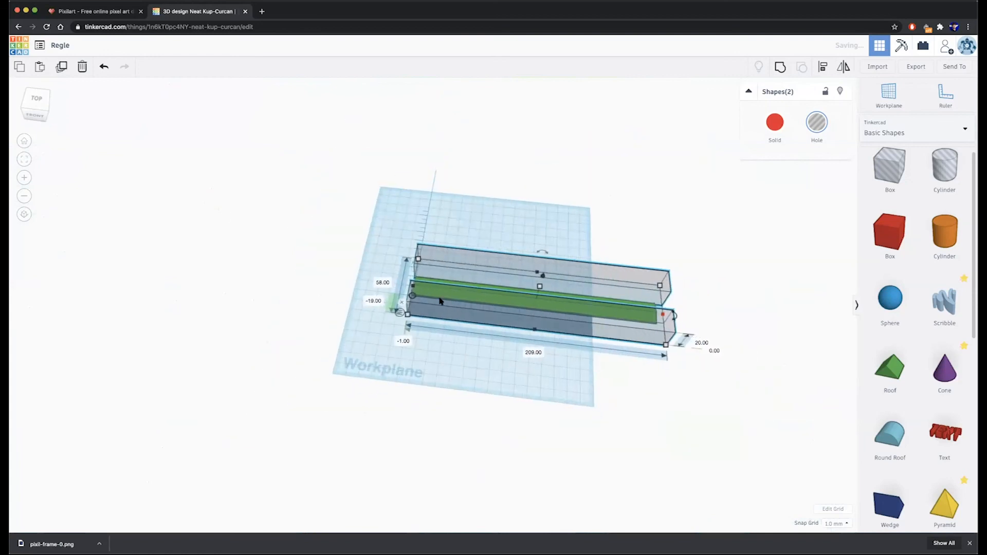
Group the roof bar with both hole boxes to trim its two long edges
left_click_drag(346, 192, 794, 443)
scroll(786, 446, "up", 3)
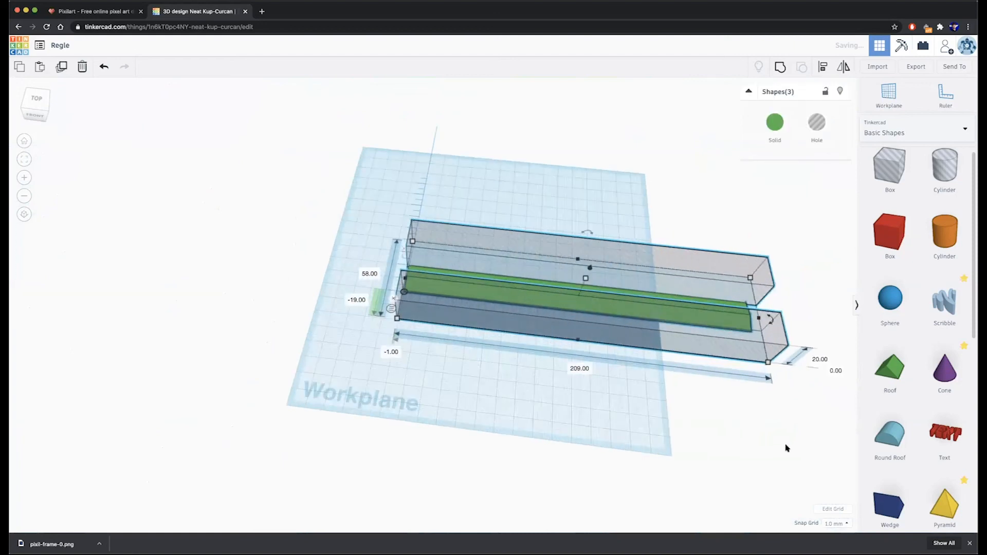
left_click(780, 66)
scroll(520, 395, "down", 3)
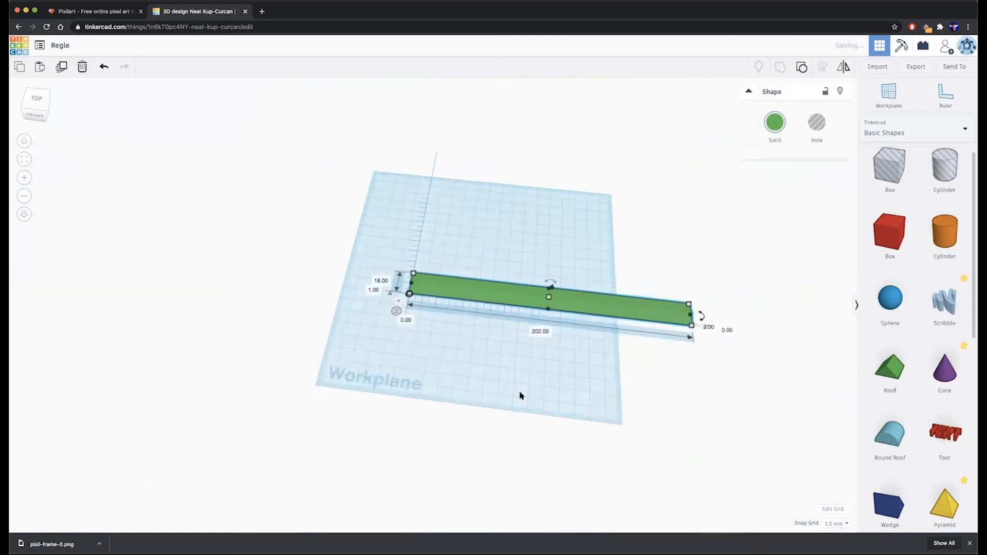
Move the trimmed bar sideways by 1 mm so its long edge sits at 0 on the ruler
scroll(521, 395, "up", 6)
scroll(520, 395, "up", 4)
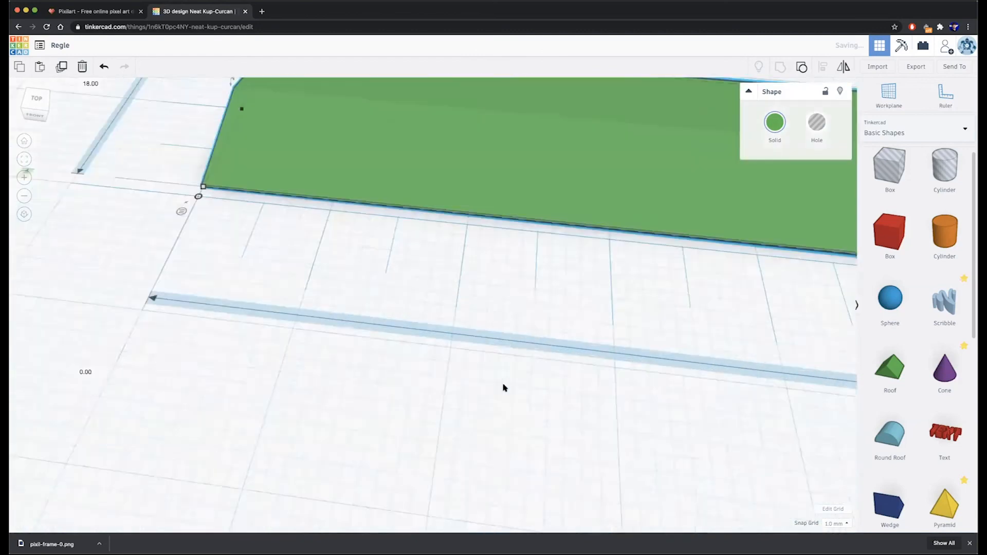
scroll(305, 324, "down", 5)
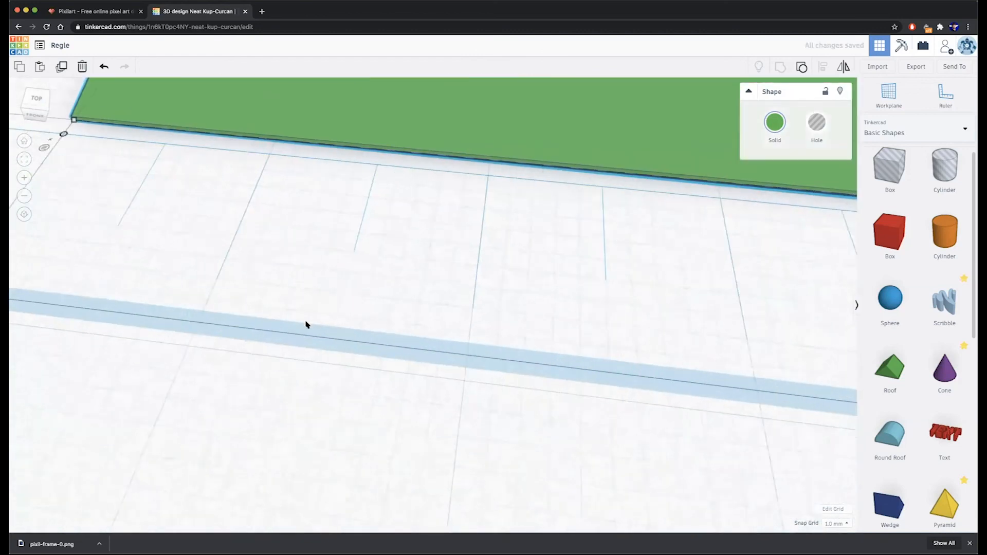
right_click_drag(244, 275, 466, 250)
scroll(456, 257, "down", 5)
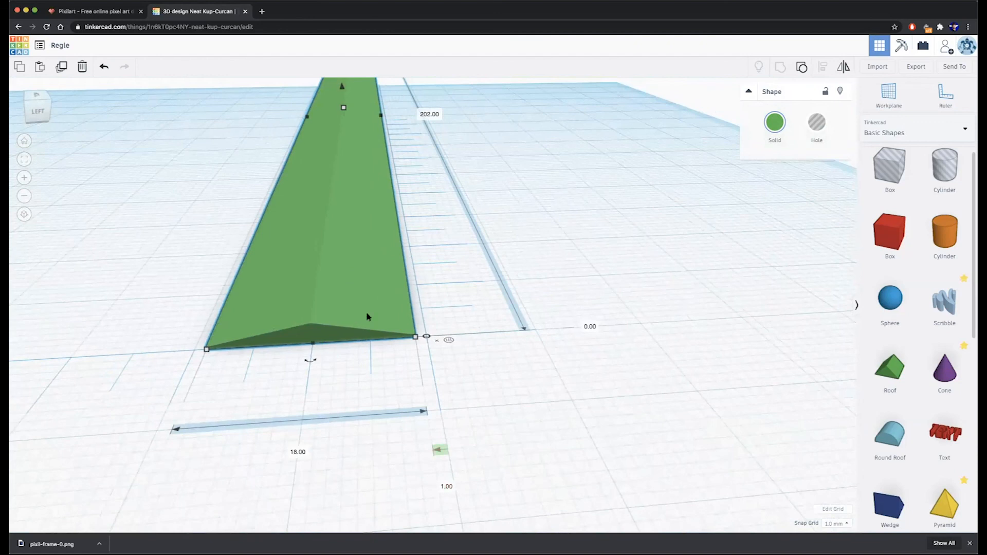
key("Right")
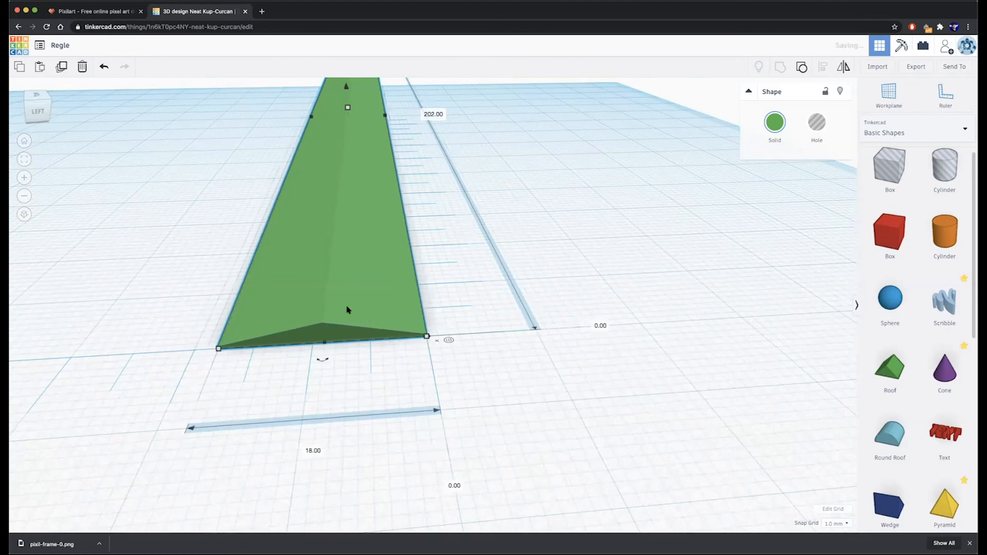
Examine the trimmed bar's end profile from the side and its full length from above
right_click_drag(468, 315, 504, 287)
right_click_drag(275, 267, 259, 250)
right_click_drag(434, 266, 425, 268)
left_click(448, 261)
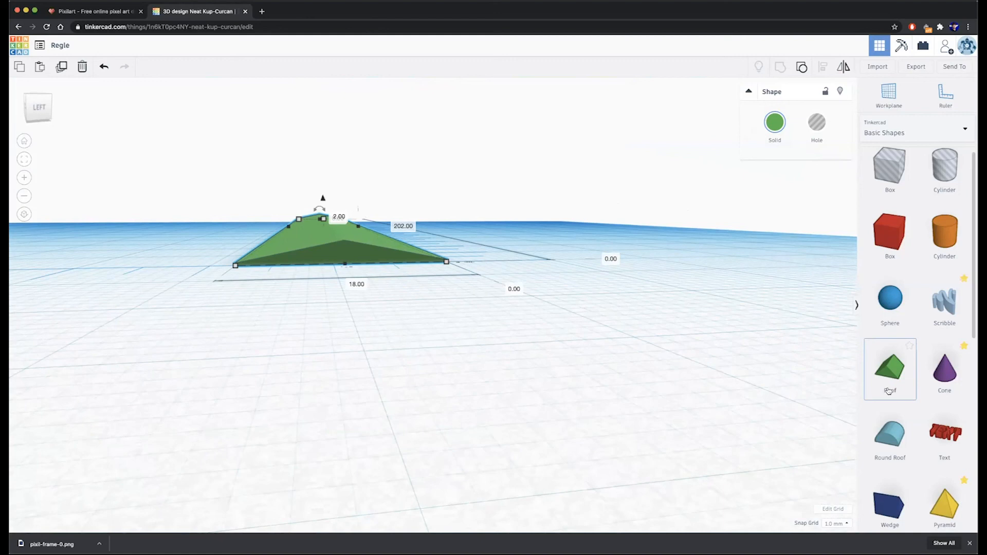
right_click_drag(530, 280, 418, 366)
scroll(417, 366, "down", 3)
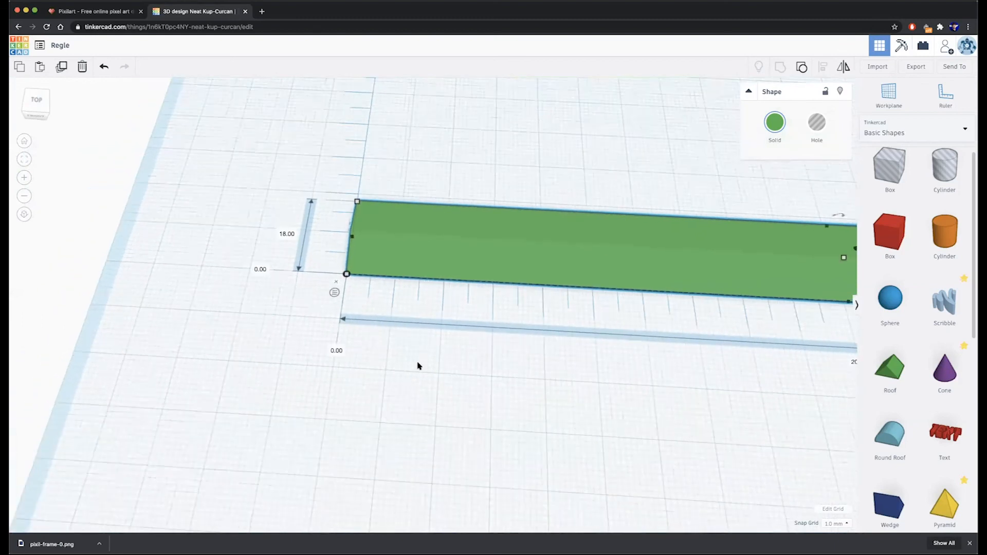
scroll(417, 366, "down", 3)
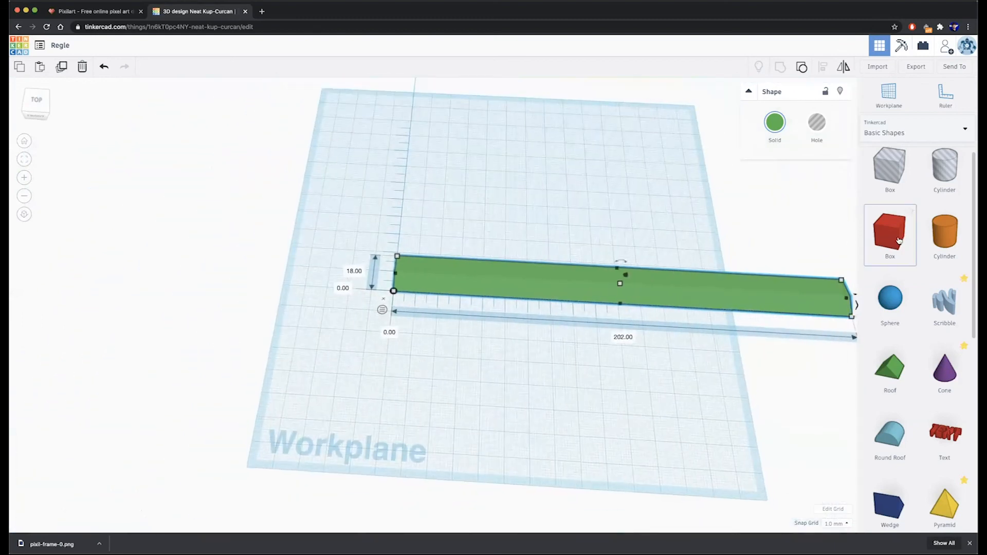
Add a solid box against the bar's long edge, flush with its starting end
left_click_drag(898, 240, 414, 314)
scroll(452, 311, "up", 5)
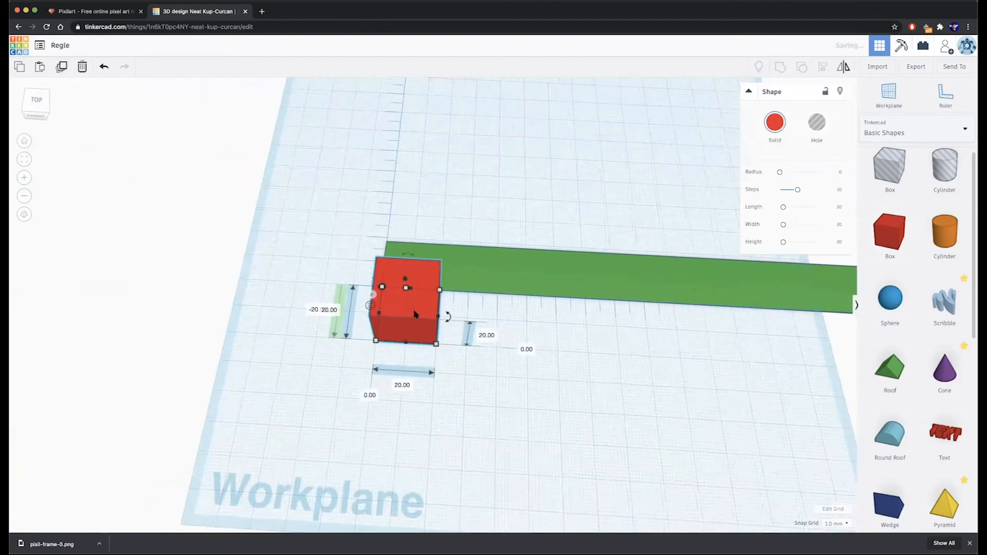
right_click_drag(491, 302, 433, 410)
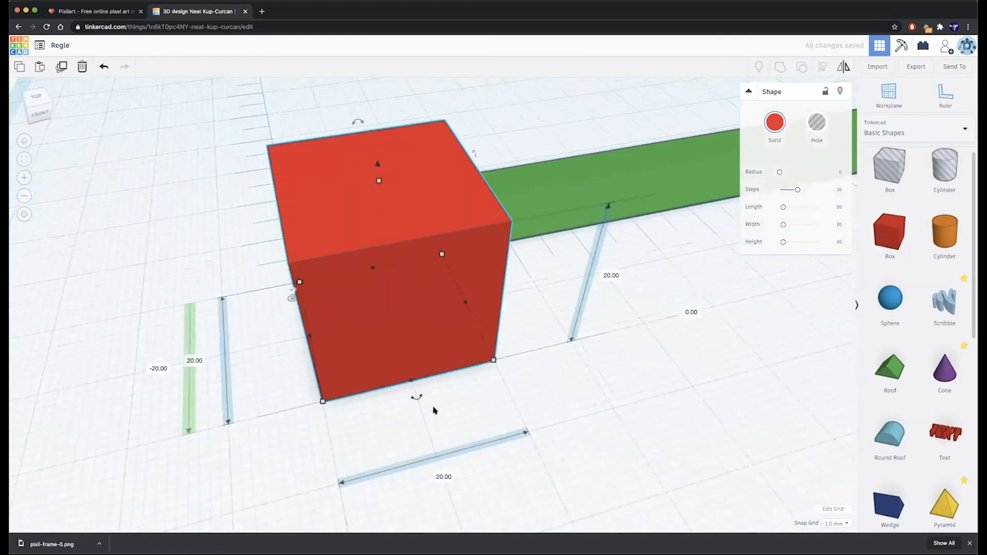
right_click_drag(553, 359, 474, 393)
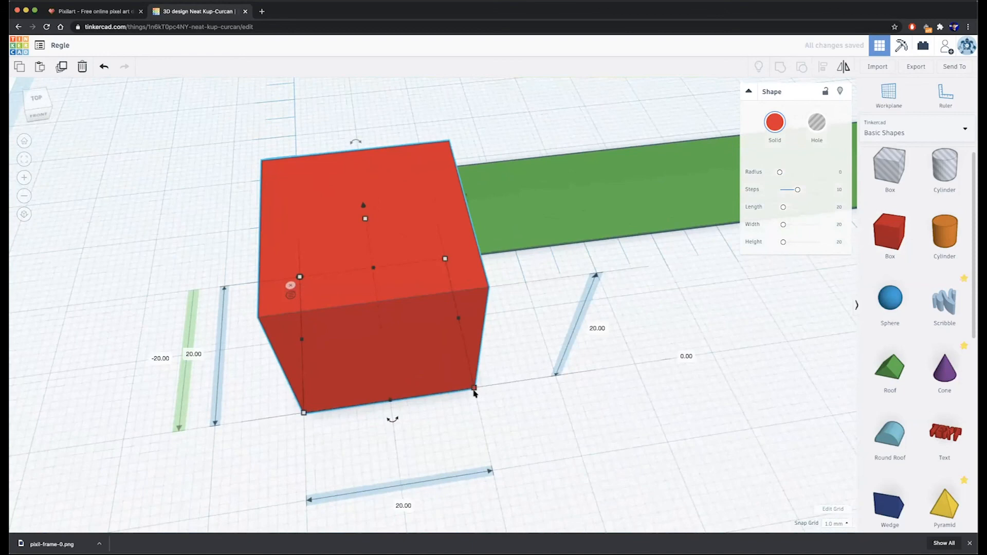
scroll(474, 393, "down", 4)
left_click(417, 433)
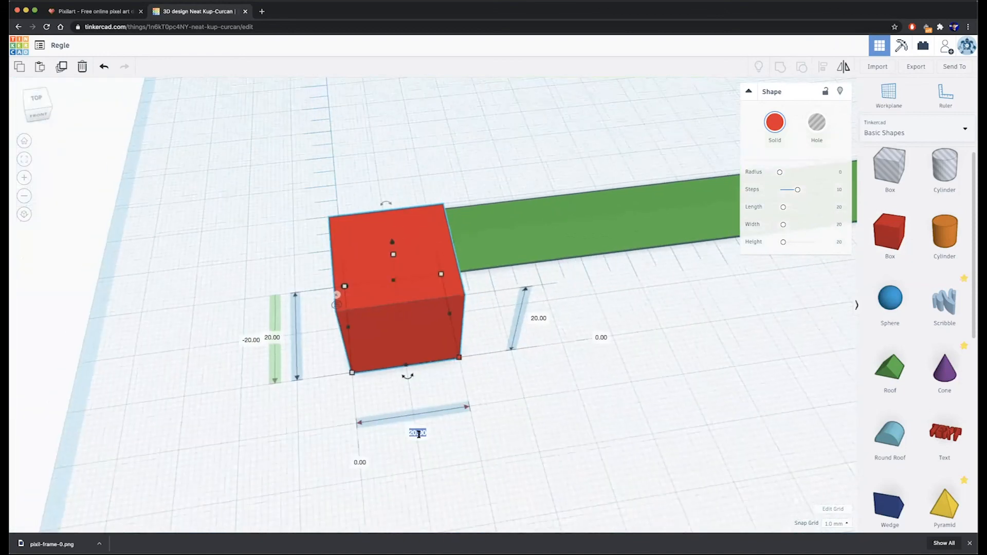
type("2")
key("Return")
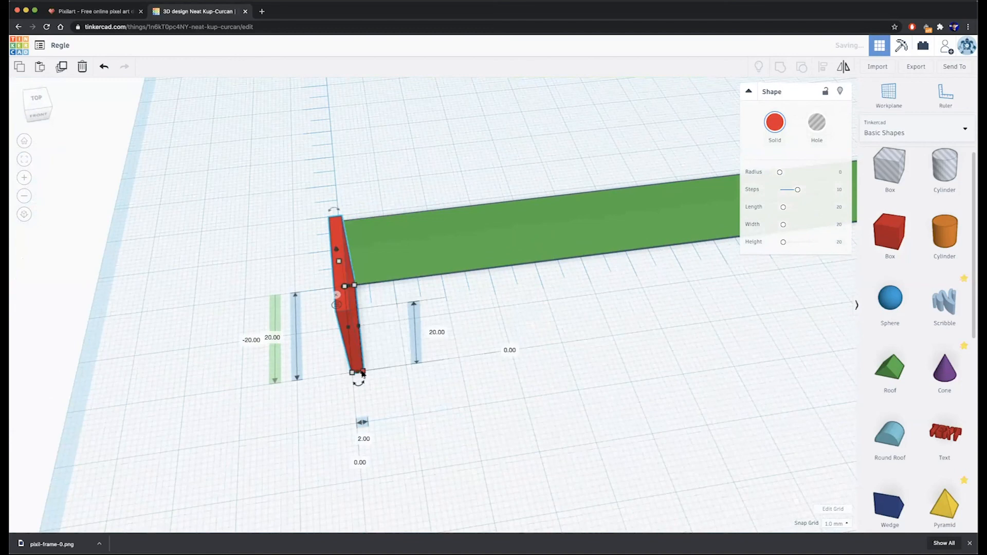
Set the box's size along the bar's length to 0.2 mm to make a thin plate
left_click(363, 439)
type("0.2")
key("Return")
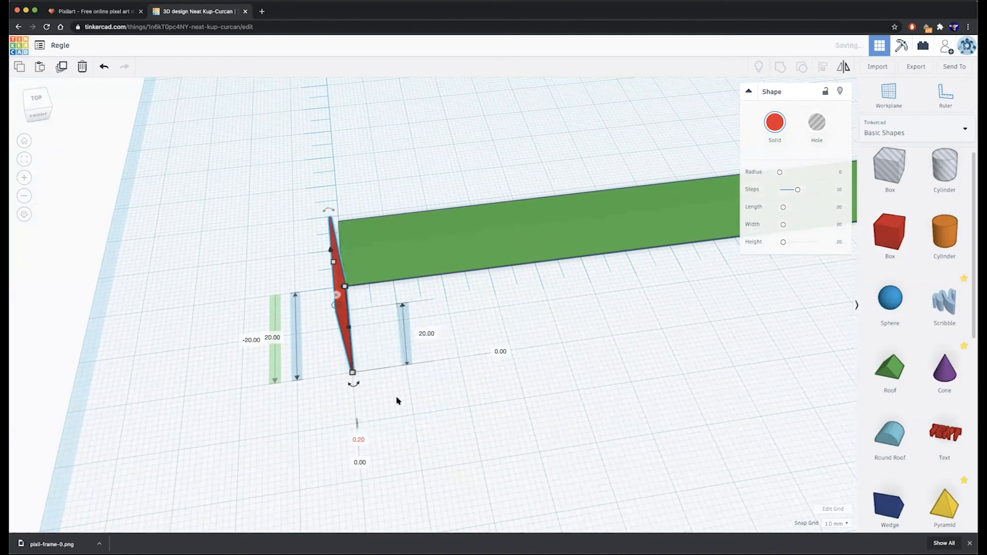
Move the thin plate along the bar to 1.80 mm from its starting end
scroll(394, 390, "up", 6)
right_click_drag(417, 383, 269, 234)
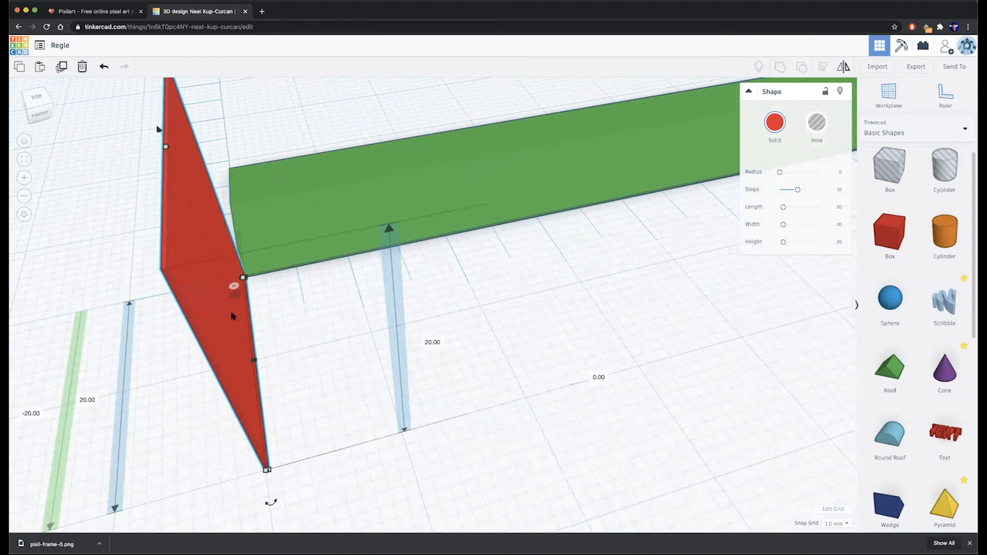
left_click_drag(232, 316, 253, 317)
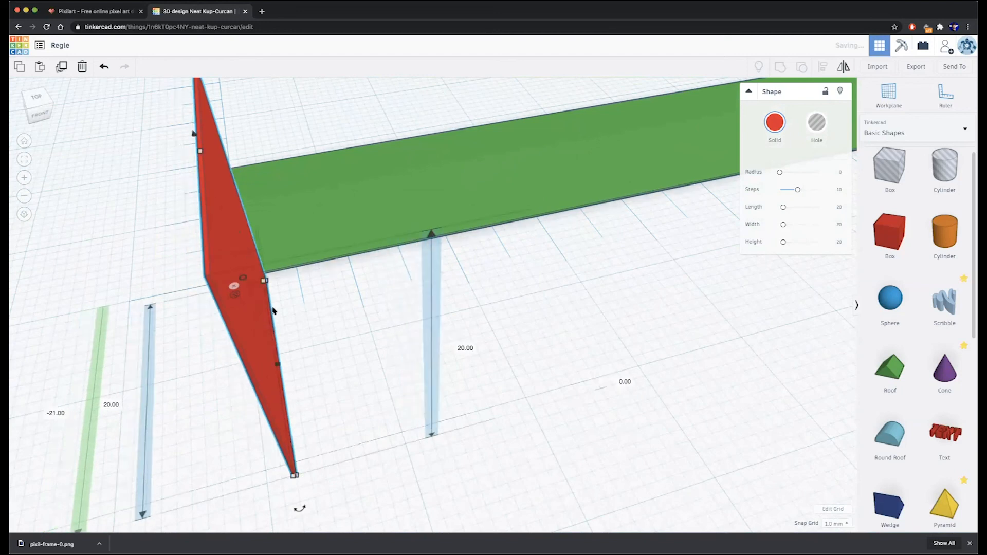
right_click_drag(273, 310, 399, 293)
scroll(412, 293, "up", 5)
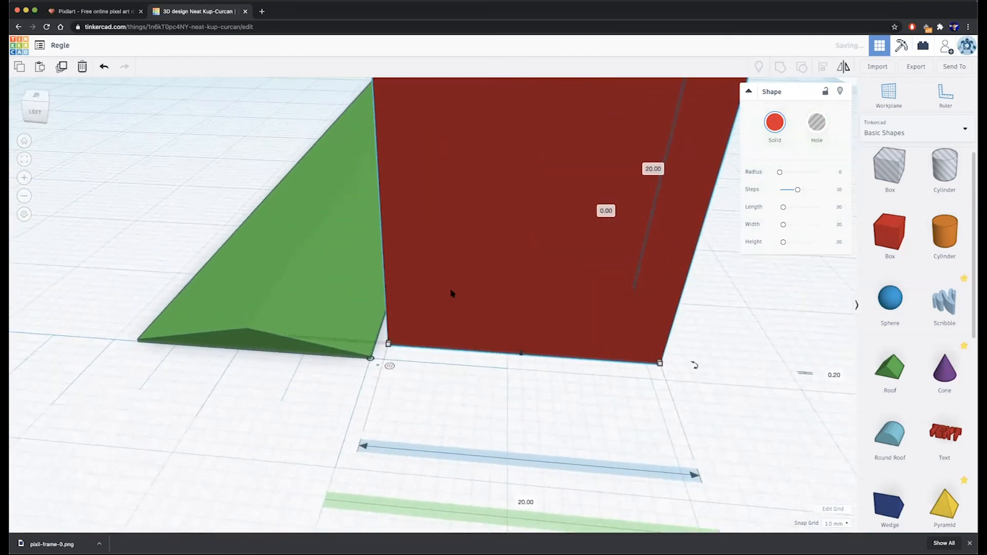
Slide the thin plate across the bar's long edge to a ruler offset of -17 mm, overlapping the bar by 3 mm
scroll(310, 348, "down", 3)
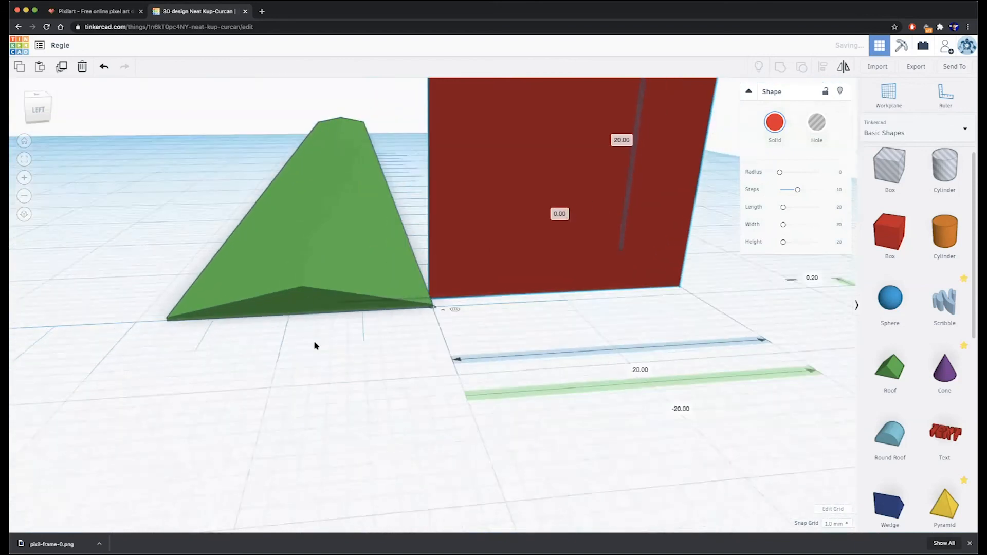
key("Left")
key("Left")
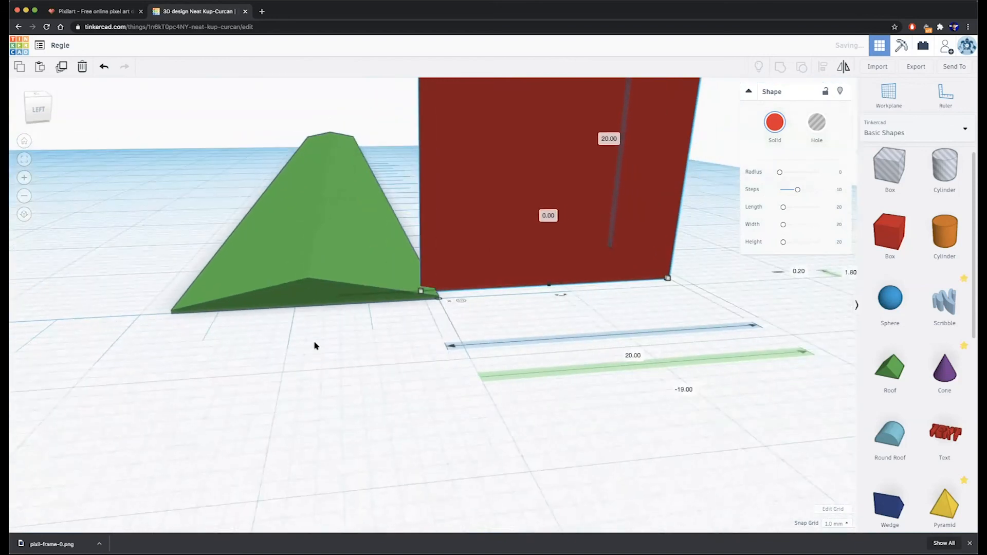
key("Left")
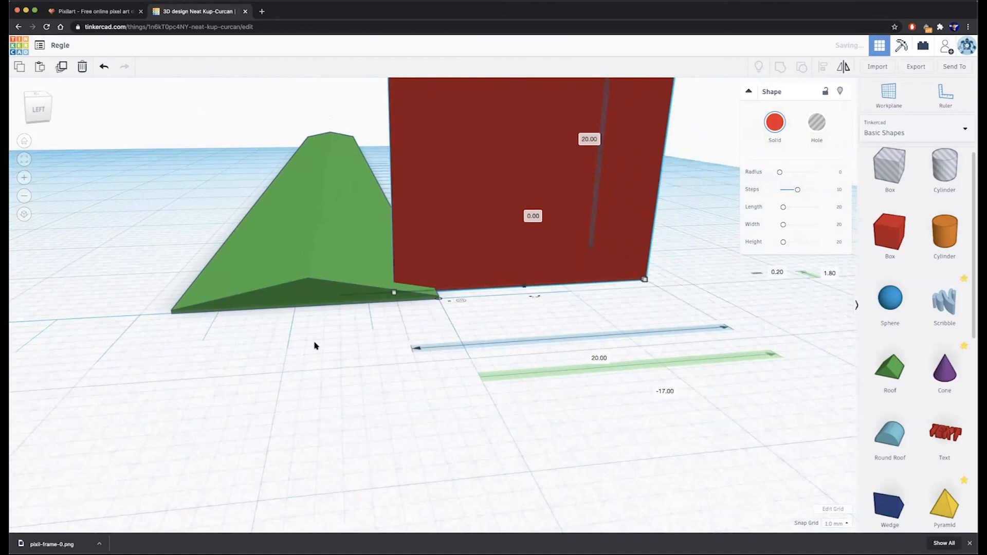
mouse_move(316, 343)
right_mouse_down()
mouse_move(308, 326)
mouse_move(309, 346)
right_mouse_up()
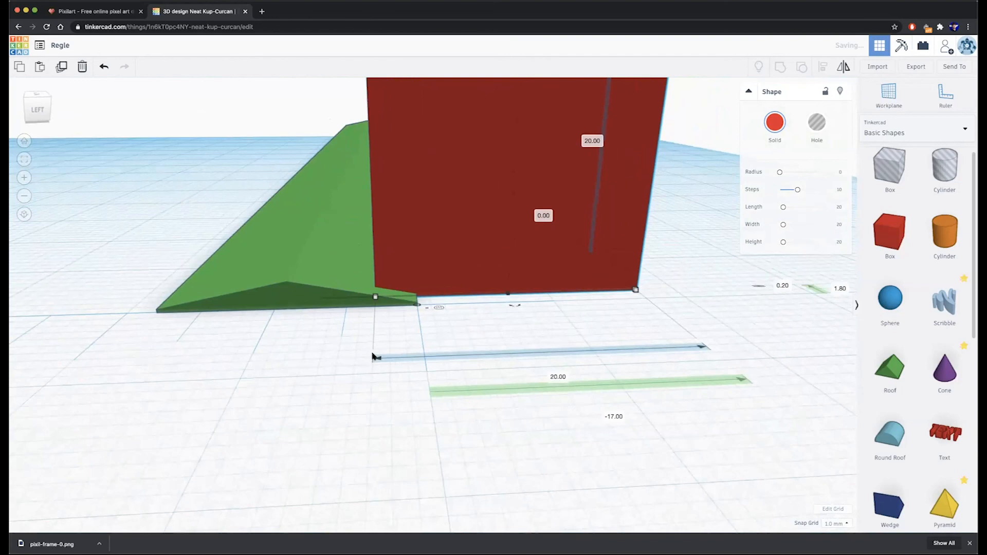
right_click_drag(521, 349, 301, 434)
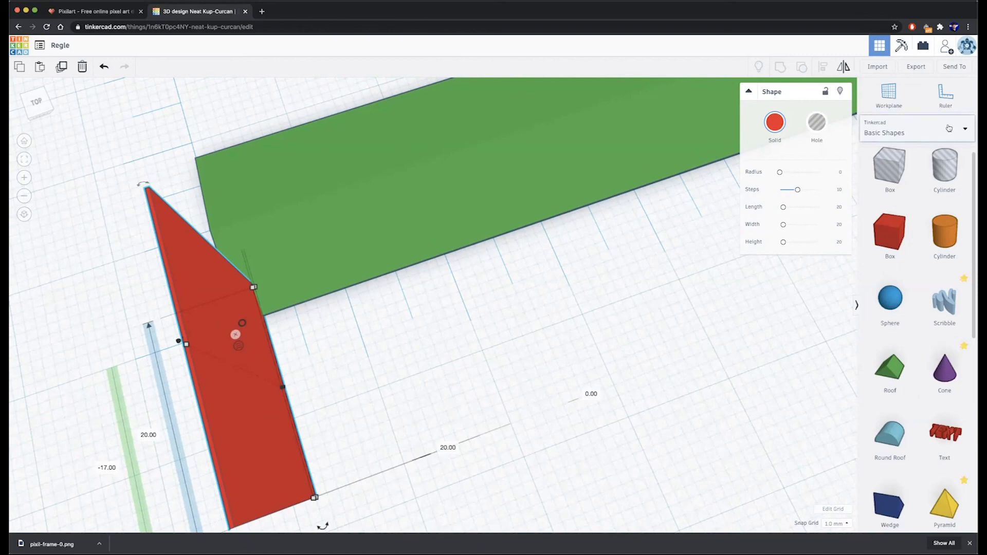
left_click(893, 135)
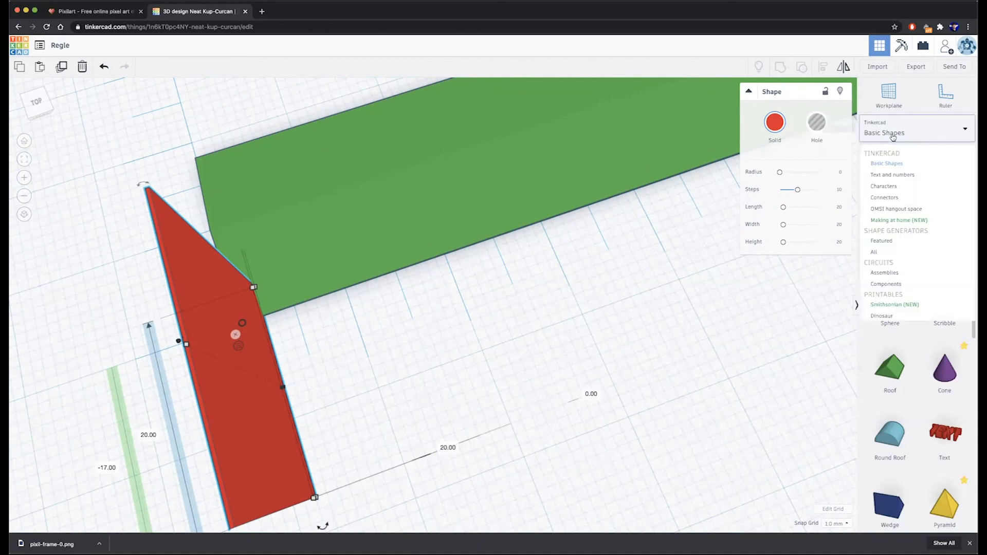
left_click(893, 176)
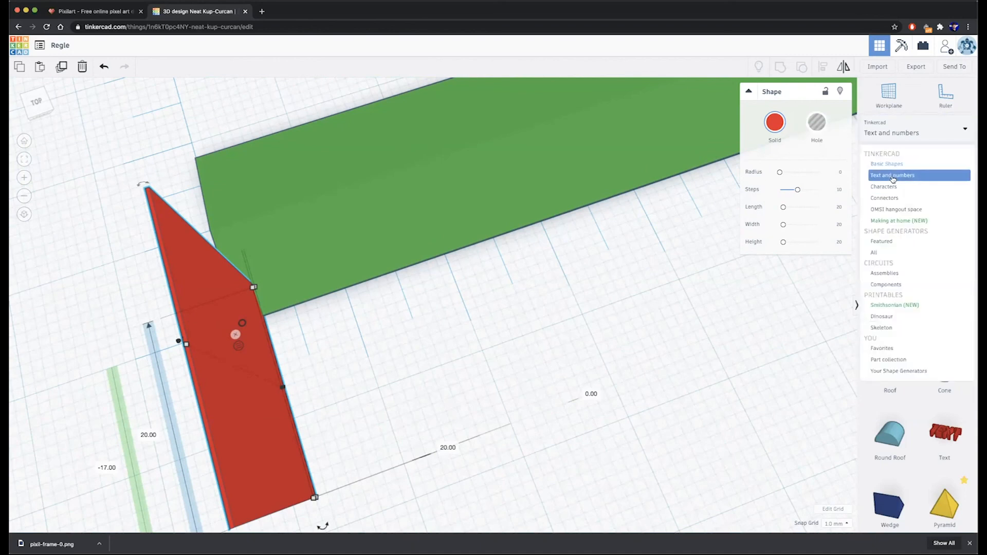
left_click(904, 135)
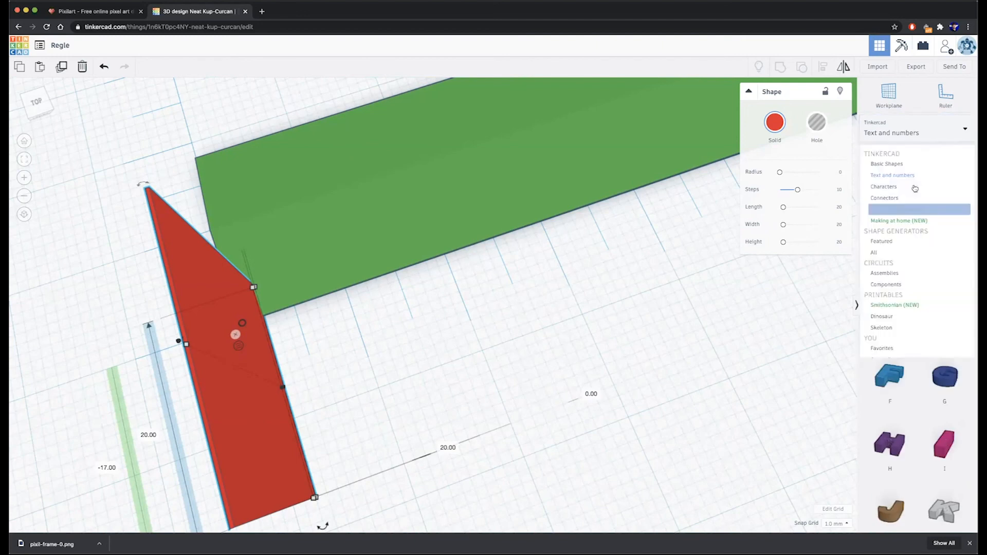
left_click(905, 166)
Add a solid Text shape beside the bar's long edge and change its text to 0
left_click(940, 441)
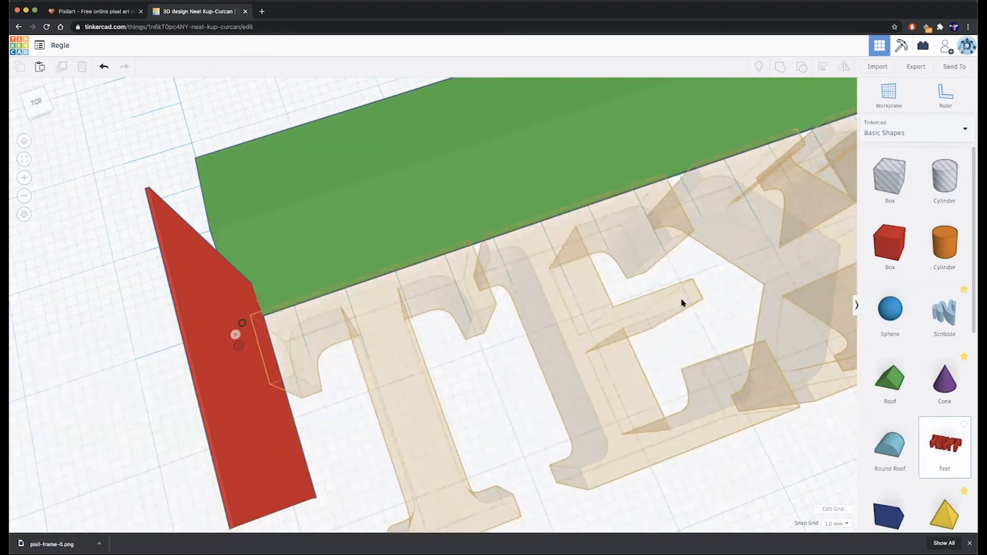
left_click(681, 300)
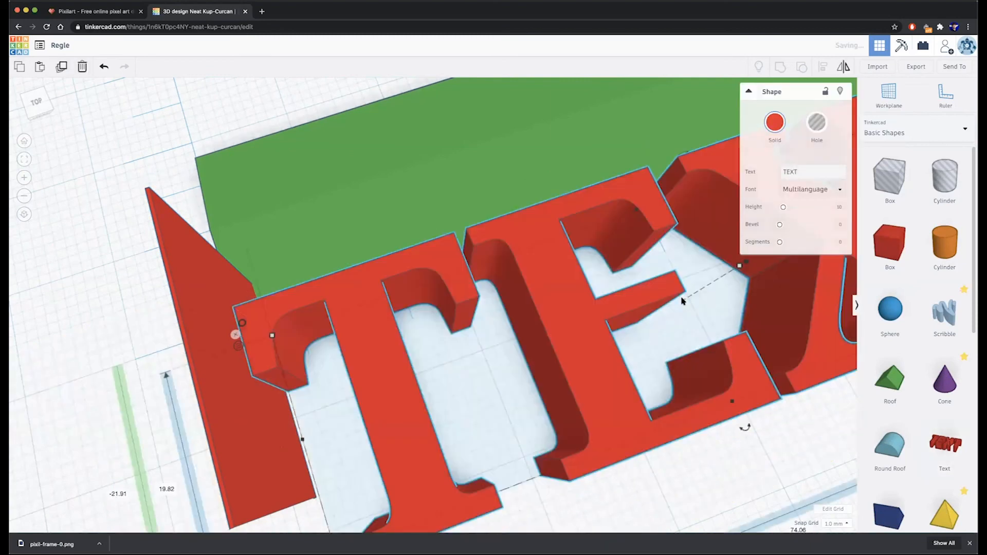
scroll(726, 361, "down", 5)
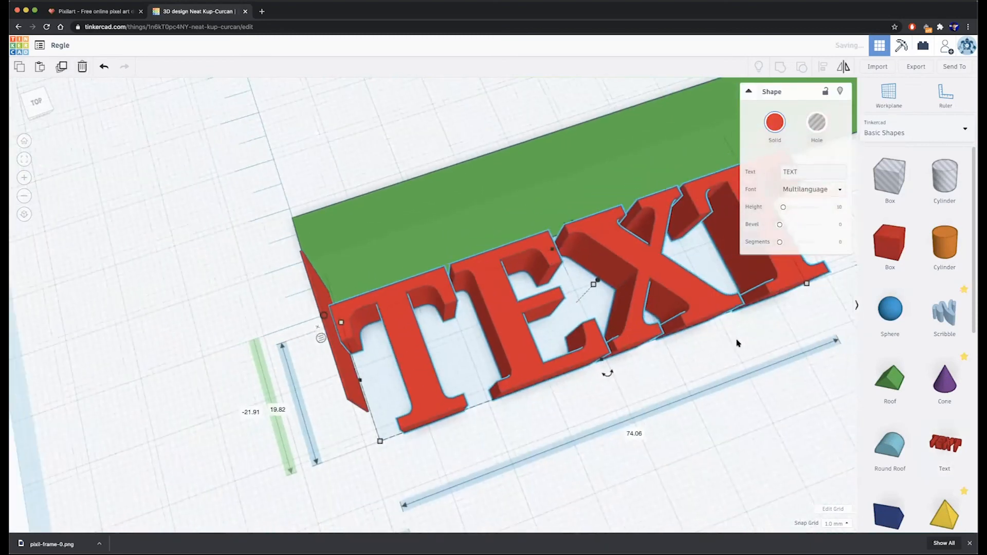
mouse_move(797, 172)
left_mouse_down()
mouse_move(773, 168)
mouse_move(794, 171)
mouse_move(782, 171)
left_mouse_up()
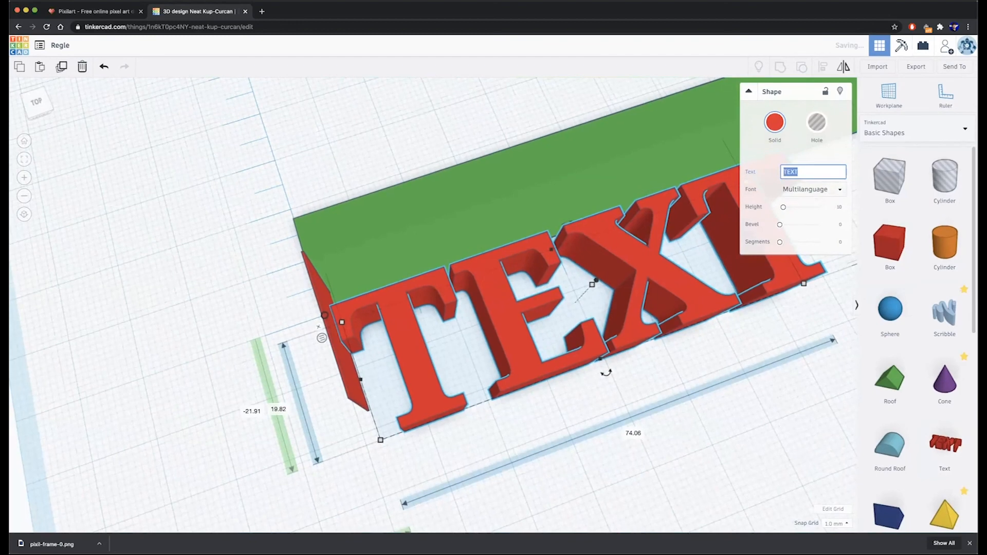
type("0")
left_click(641, 283)
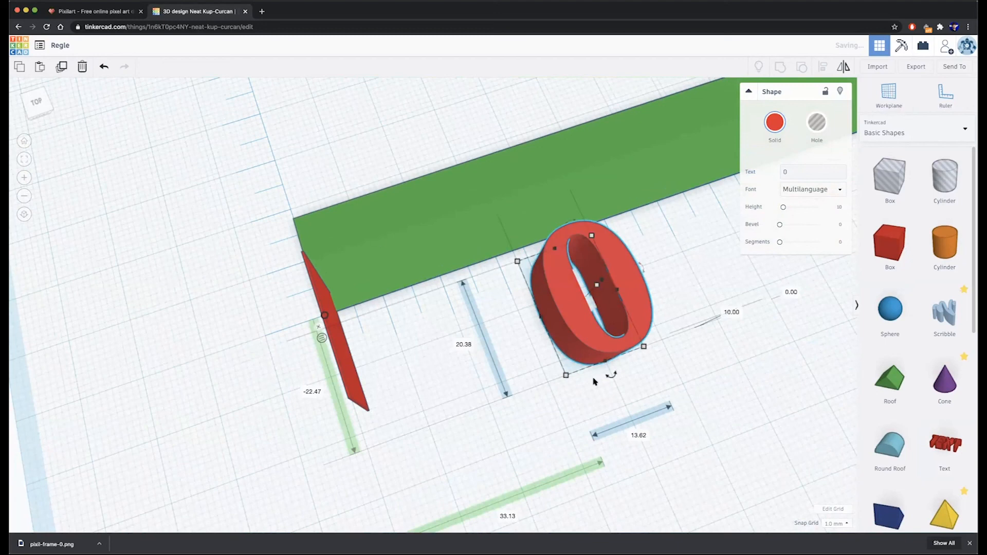
Scale the 0 down proportionally to about 1.36 mm wide, 2.04 mm long and 1 mm tall
right_click_drag(670, 319, 575, 341)
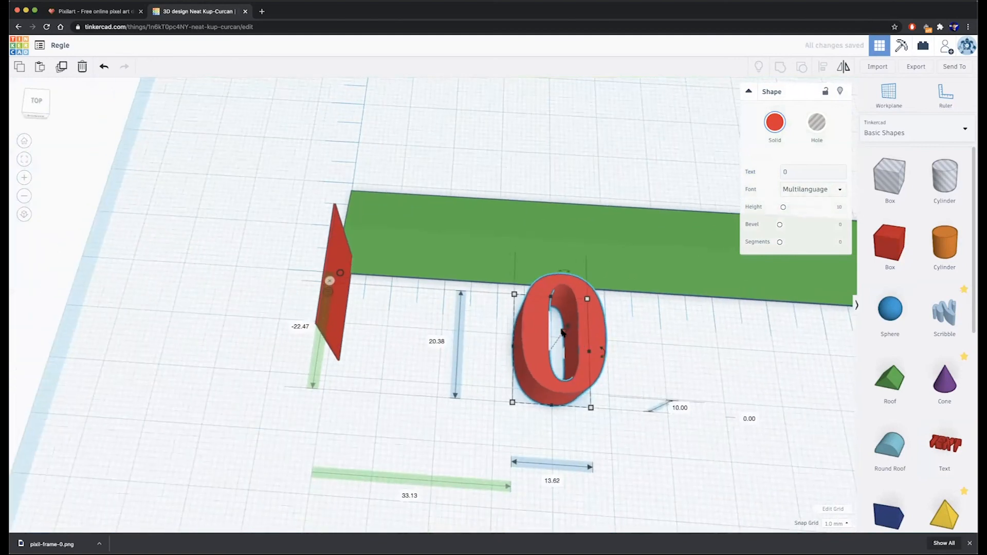
left_click_drag(562, 333, 551, 348, "shift")
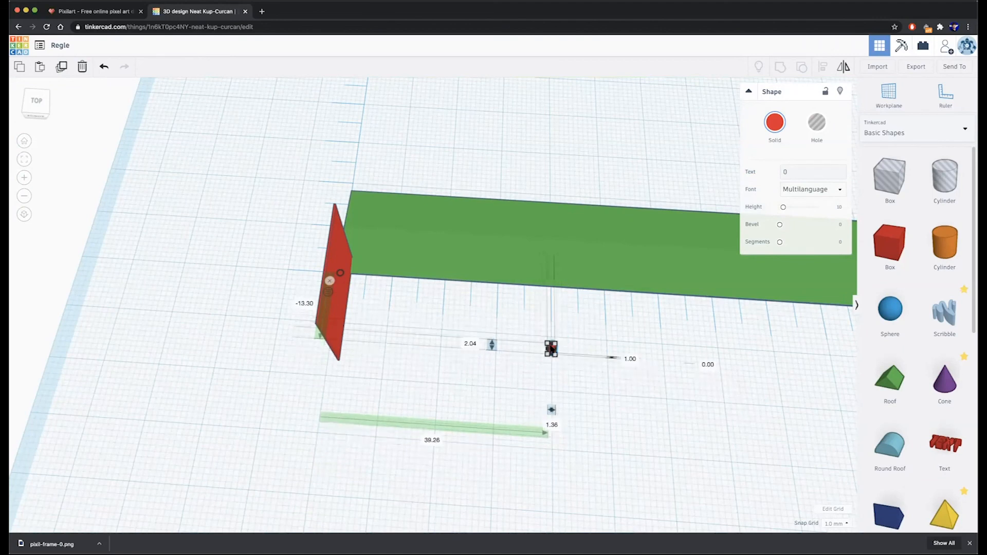
right_click_drag(587, 350, 670, 313)
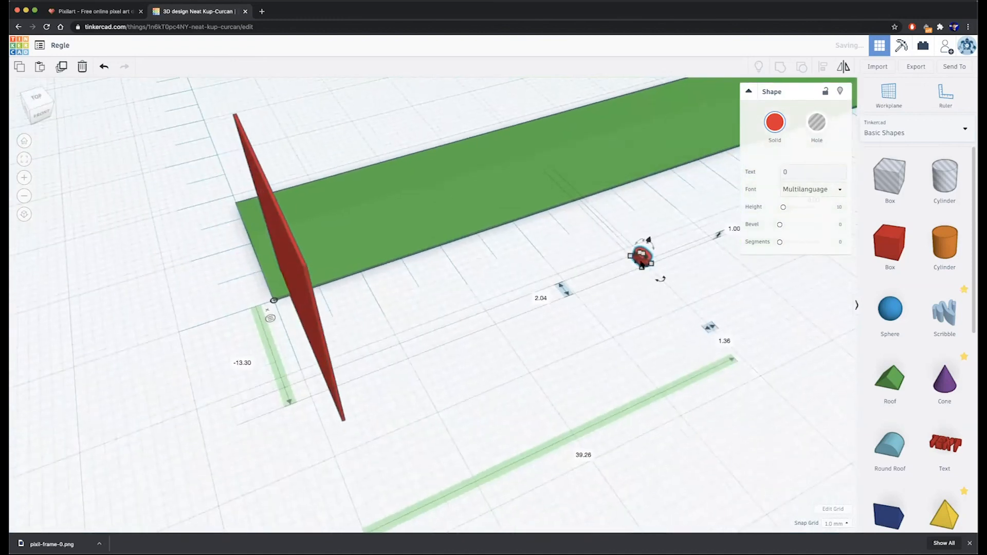
Place the 0 on the bar 1 mm from its starting end and 4 mm in from the long edge, and make it 4 mm tall
left_click(288, 275)
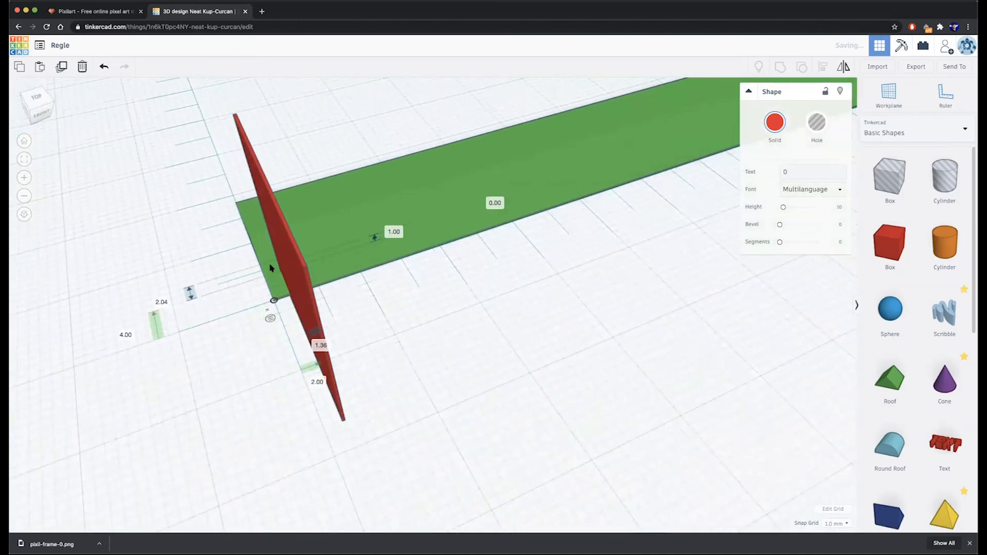
right_click_drag(270, 270, 349, 325)
left_click_drag(311, 352, 310, 333)
right_click_drag(404, 337, 356, 258)
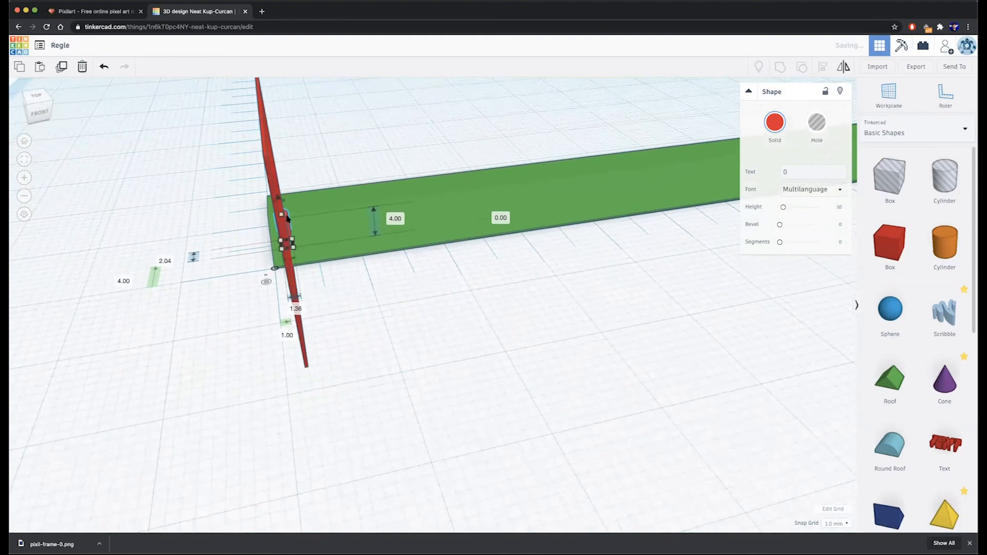
key("Right")
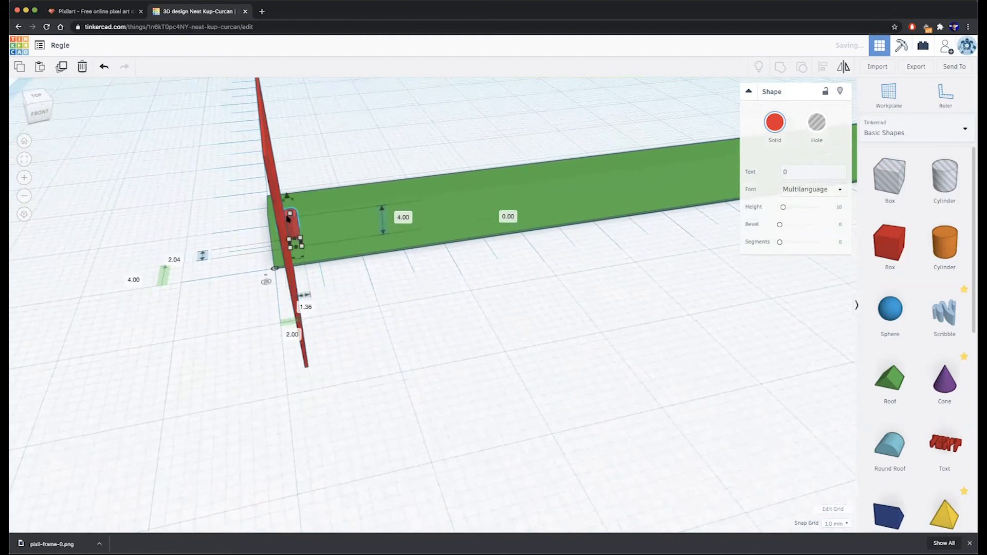
key("Left")
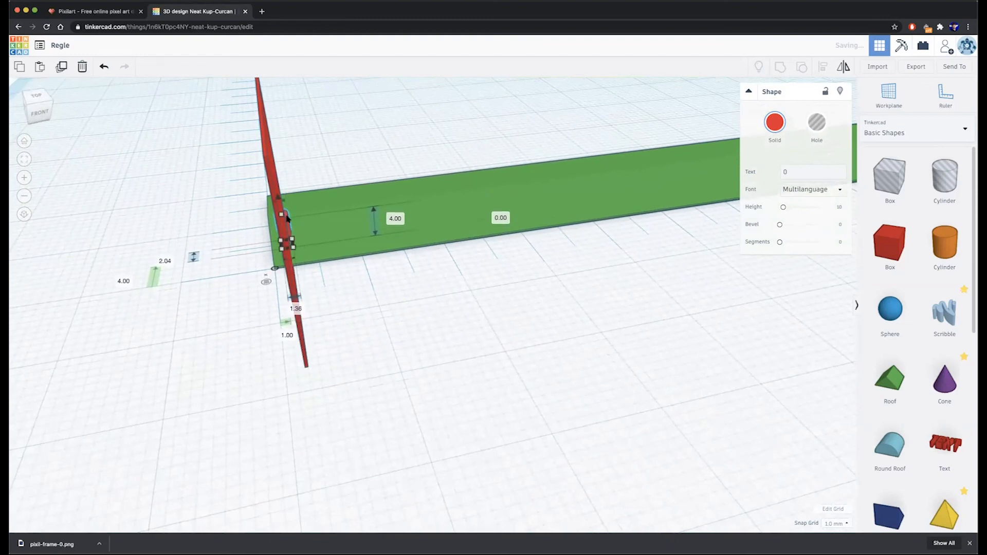
Try to centre-align the 0 and the thin plate with each other along the bar's length
right_click_drag(304, 237, 291, 214)
scroll(299, 262, "up", 5)
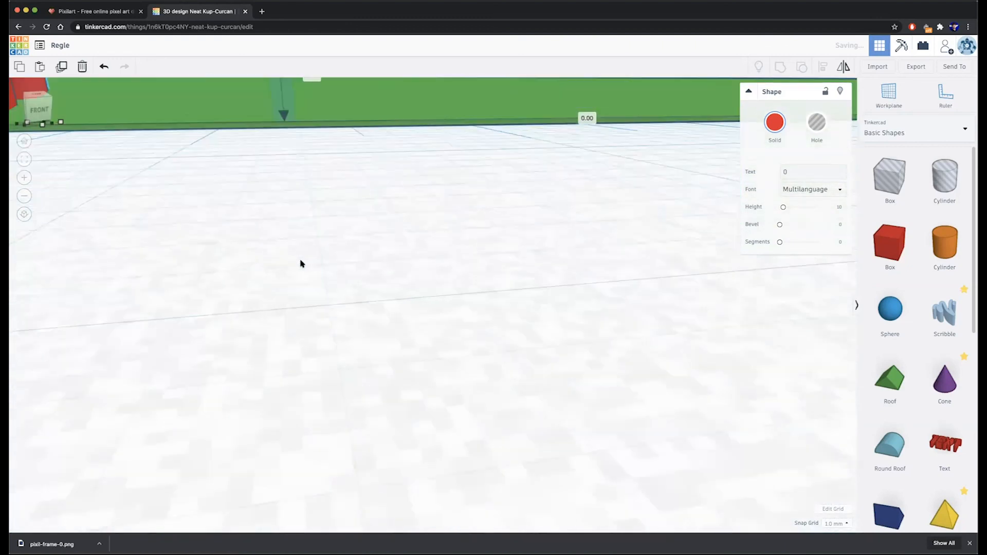
scroll(430, 260, "down", 8)
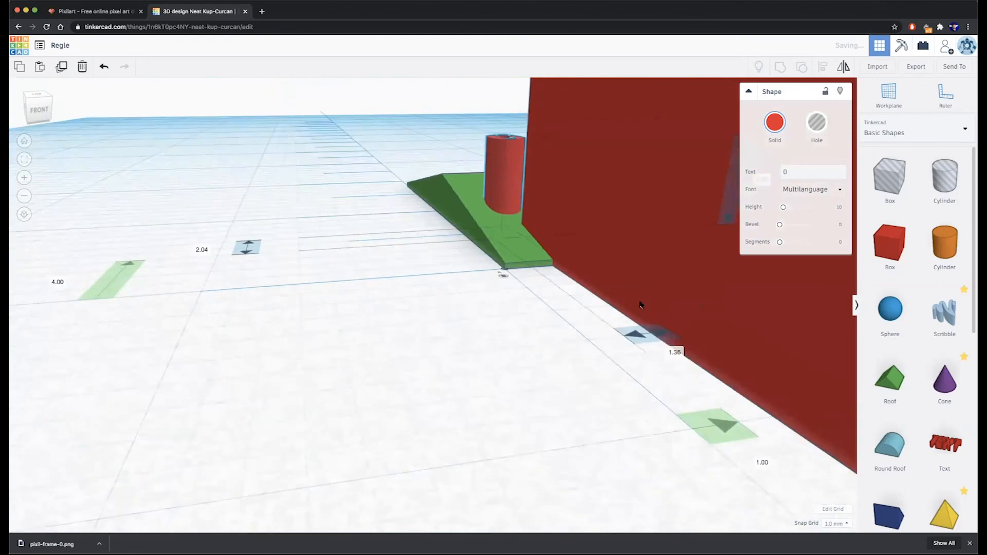
key("Escape")
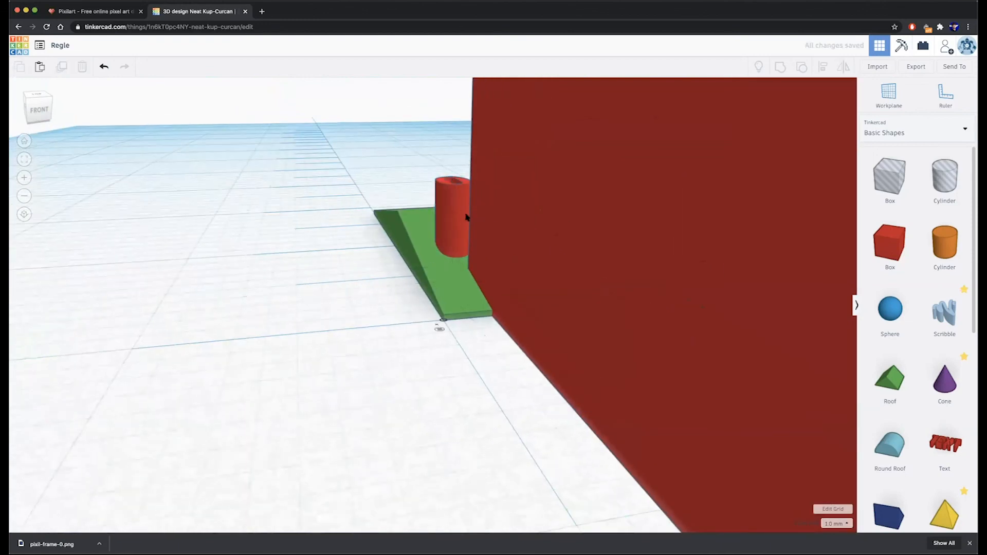
left_click(501, 231)
left_click(566, 264, "shift")
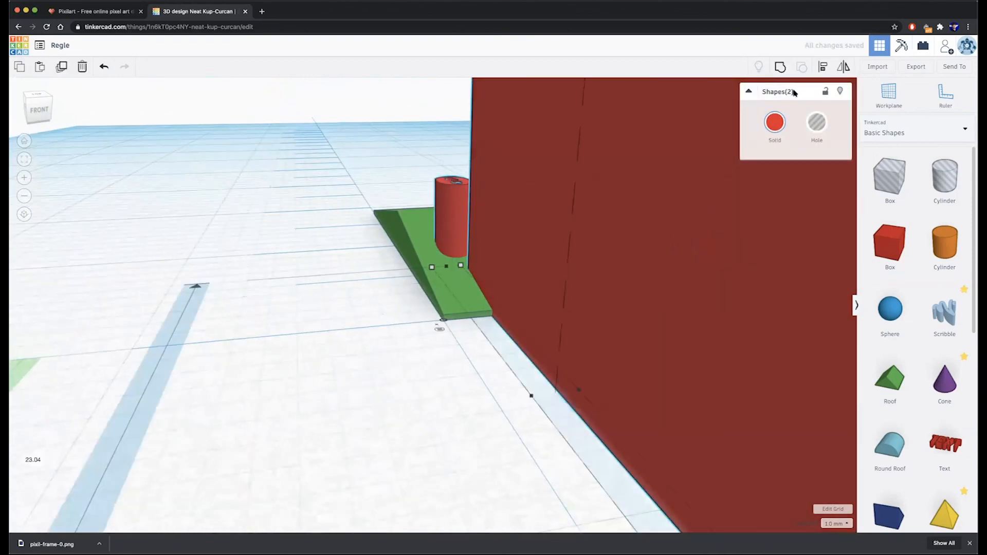
right_click_drag(718, 214, 483, 468)
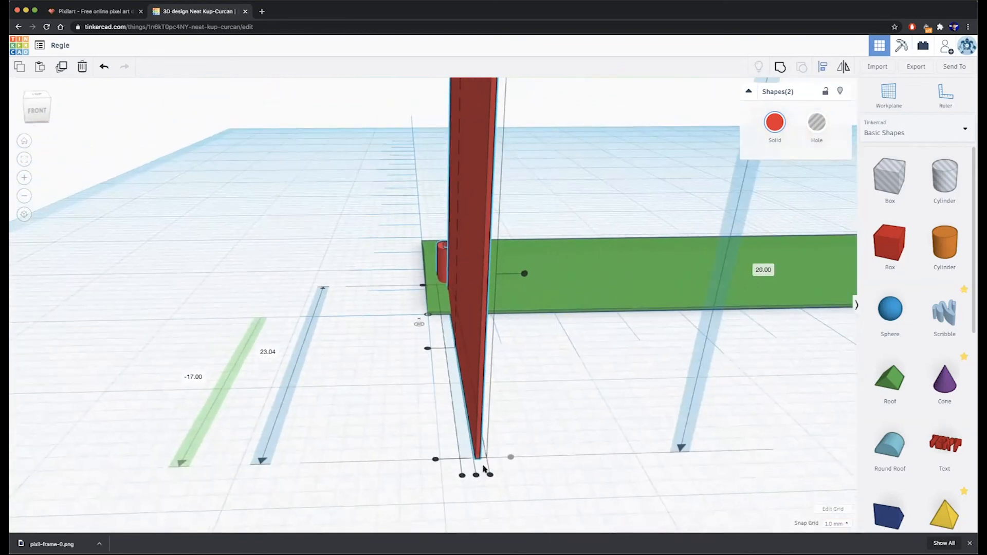
left_click(476, 474)
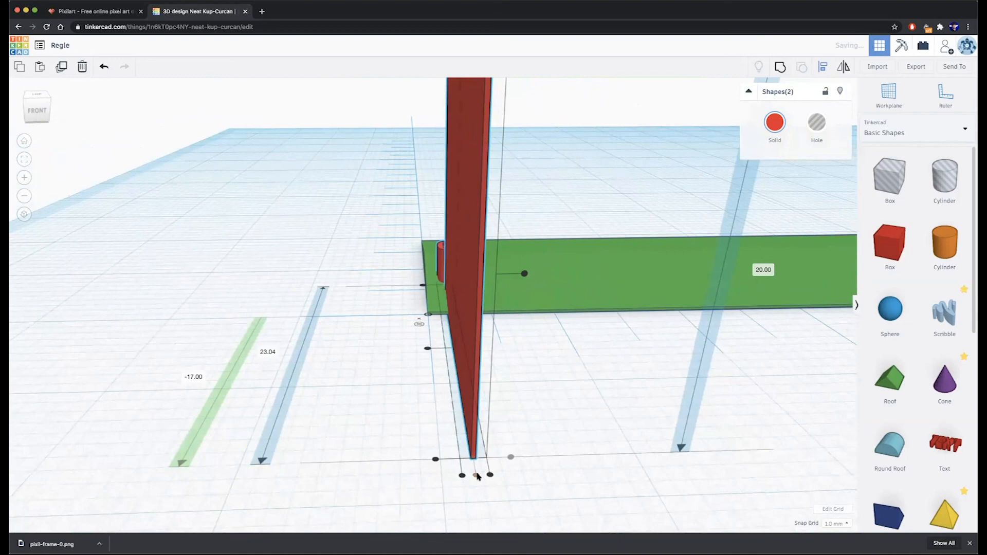
key("ctrl+z")
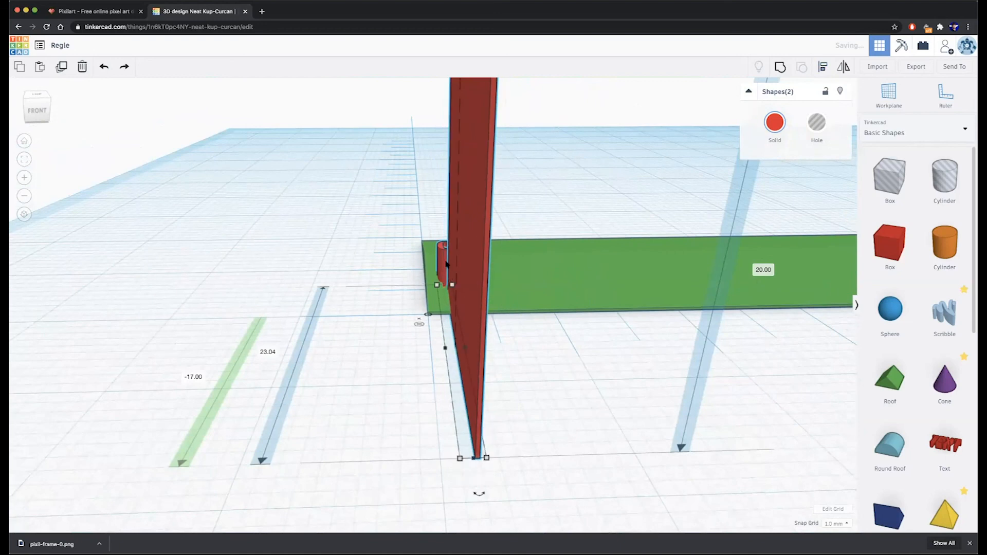
left_click(448, 282)
left_click(443, 267, "shift")
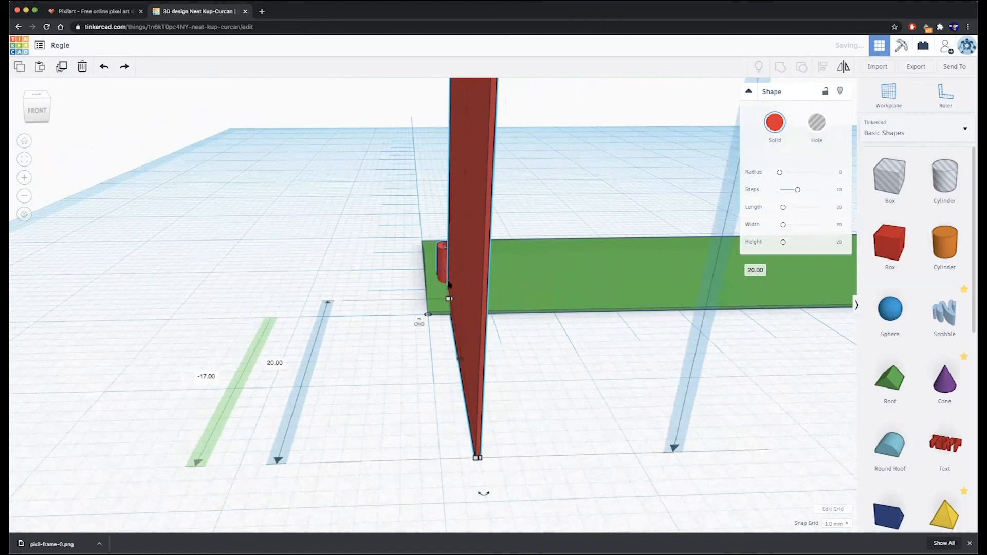
left_click(463, 321, "shift")
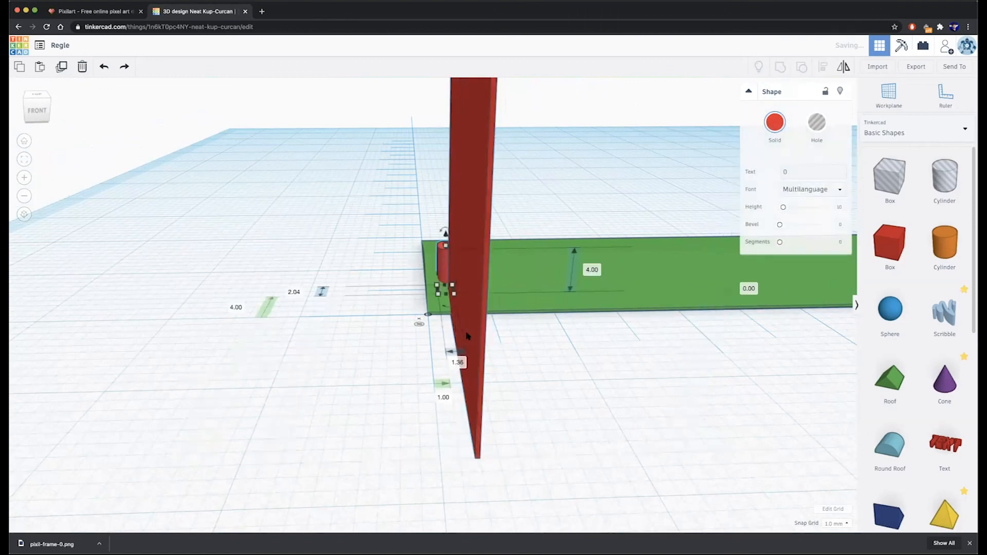
left_click(473, 340, "shift")
left_click(822, 66)
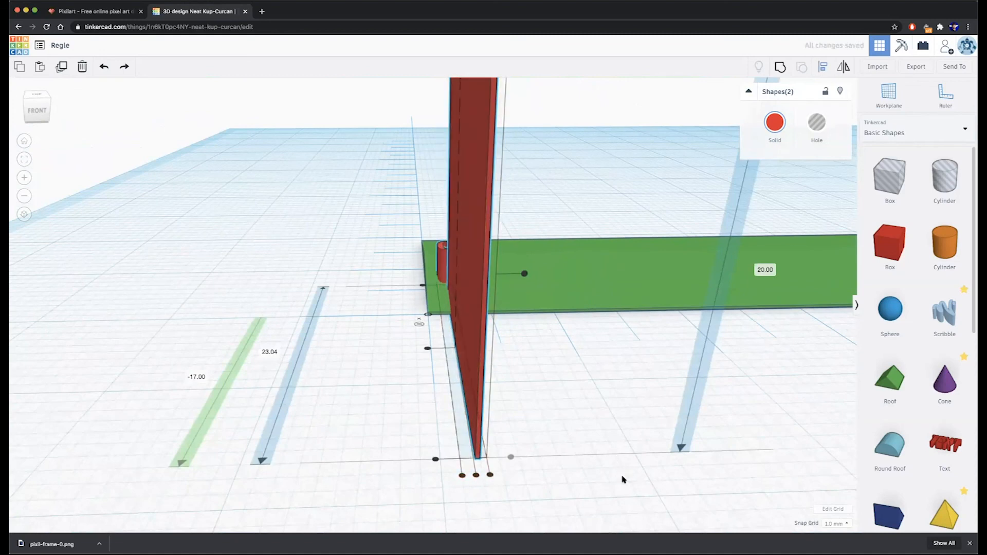
right_click_drag(588, 485, 531, 426)
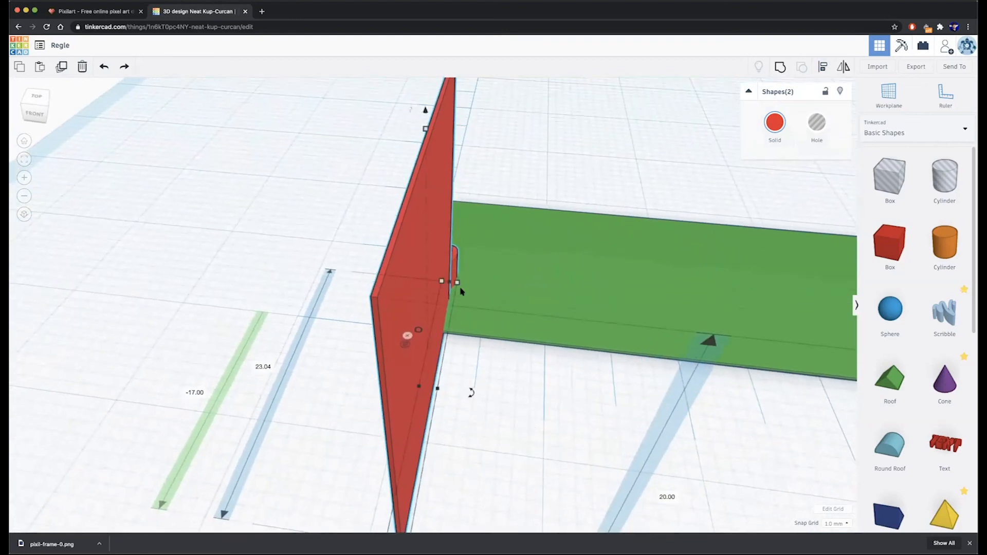
left_click(539, 469)
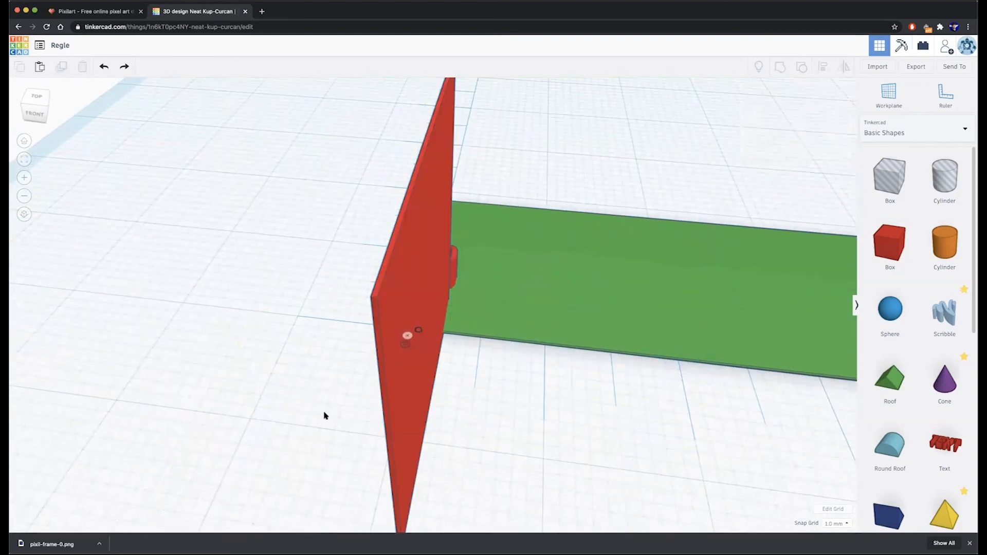
Switch to an orthographic view from above and test 1 mm nudges of the 0 along the bar
right_click_drag(365, 449, 407, 376)
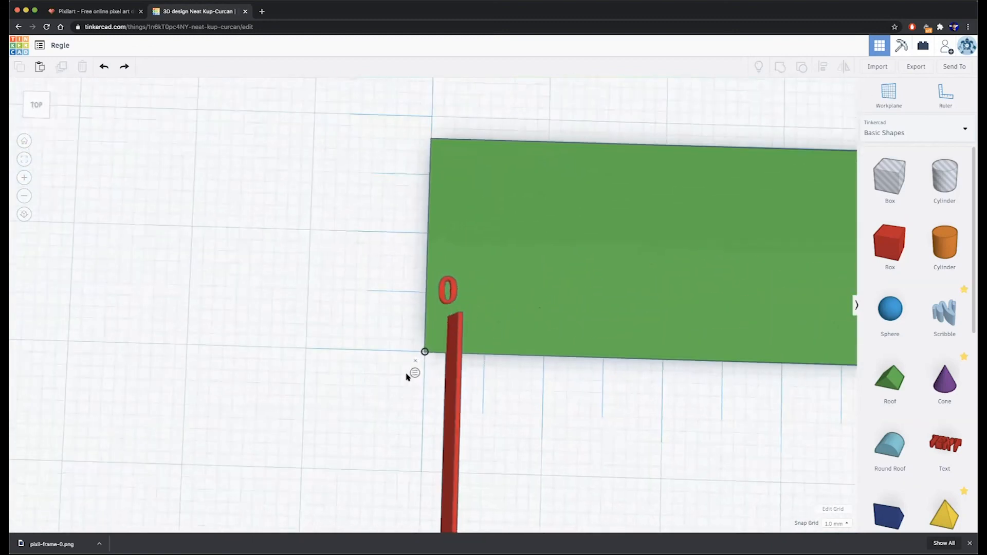
left_click(27, 214)
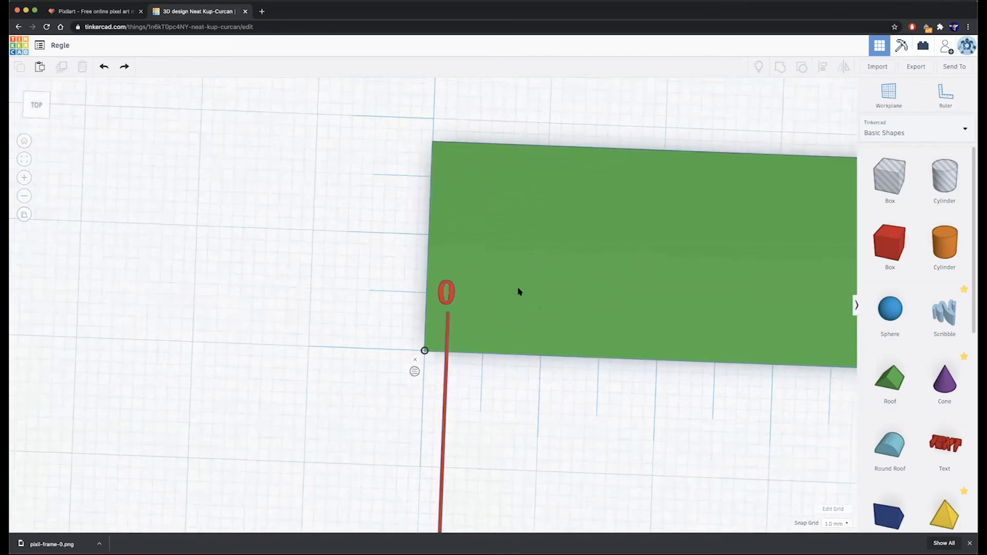
left_click(448, 298)
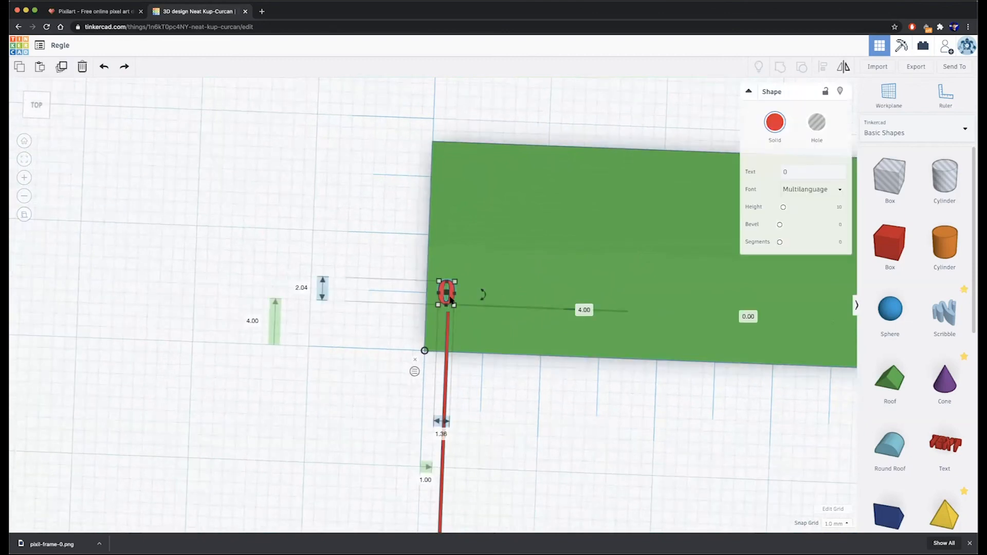
key("Left")
key("Right")
key("Left")
Centre the 0 over the thin plate using snap grids of 0.5 mm and 0.25 mm, ending 1.25 mm from the bar's starting end
left_click(840, 524)
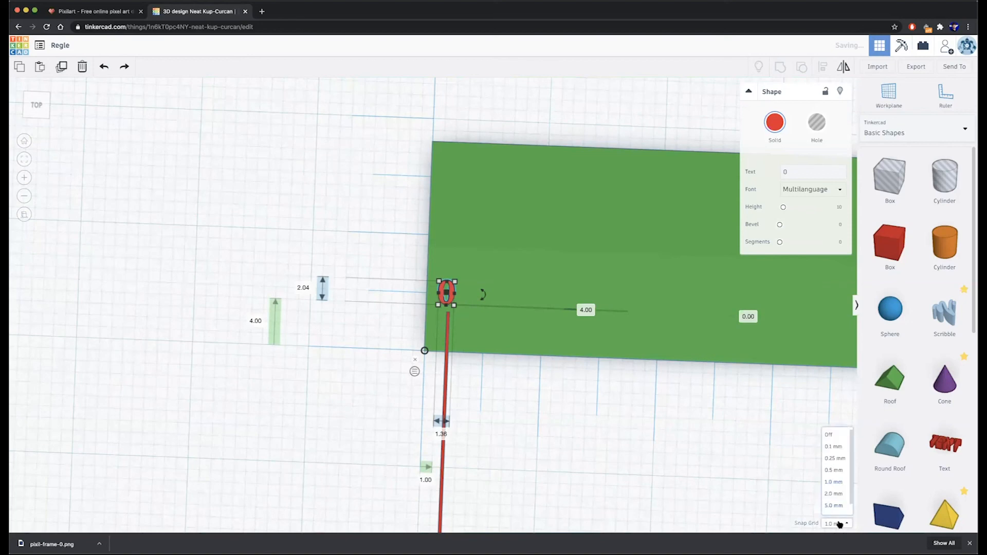
left_click(834, 470)
key("Right")
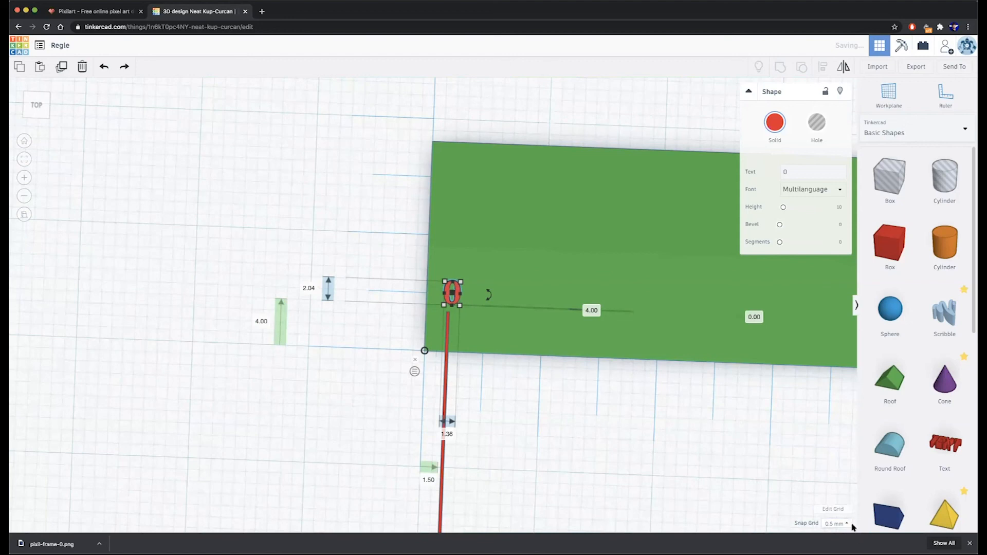
left_click(843, 523)
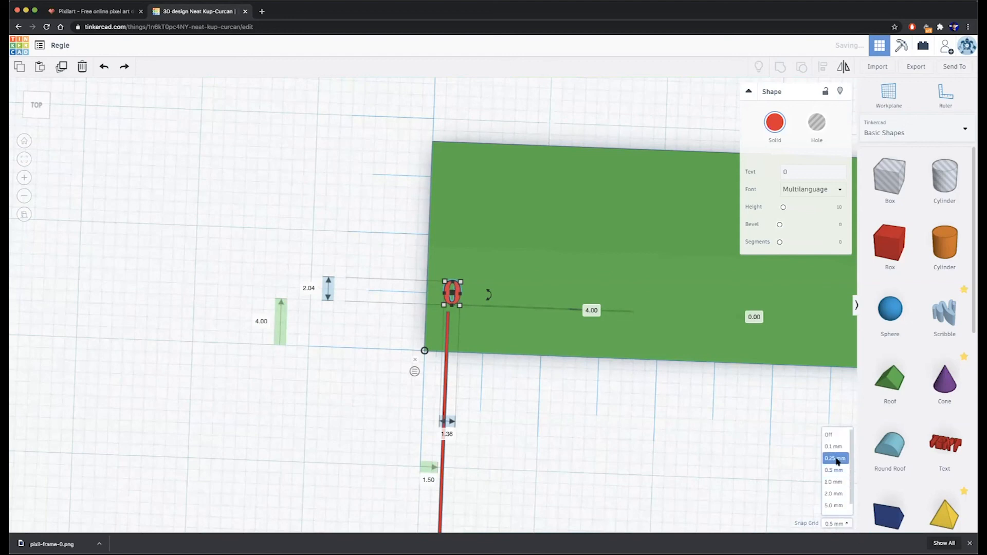
left_click(835, 458)
key("Left")
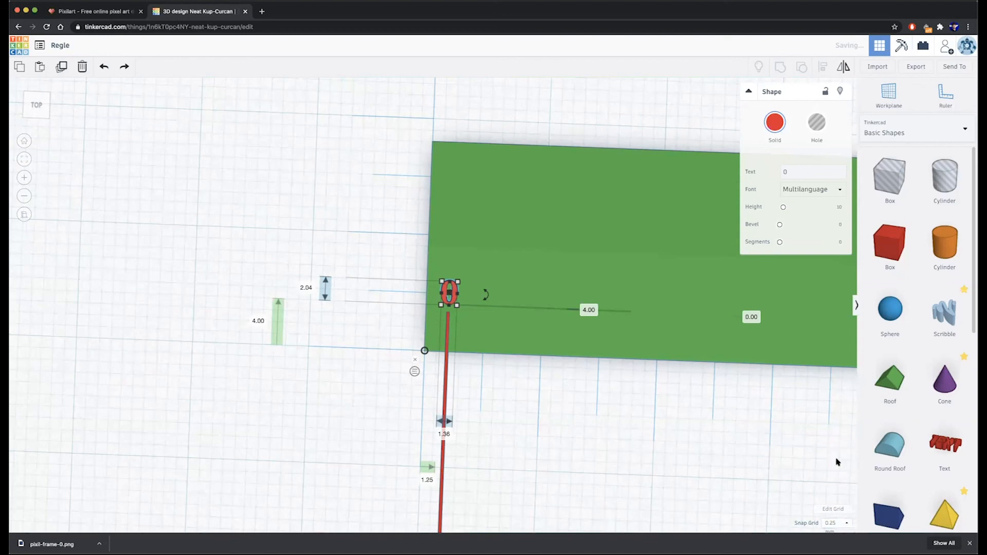